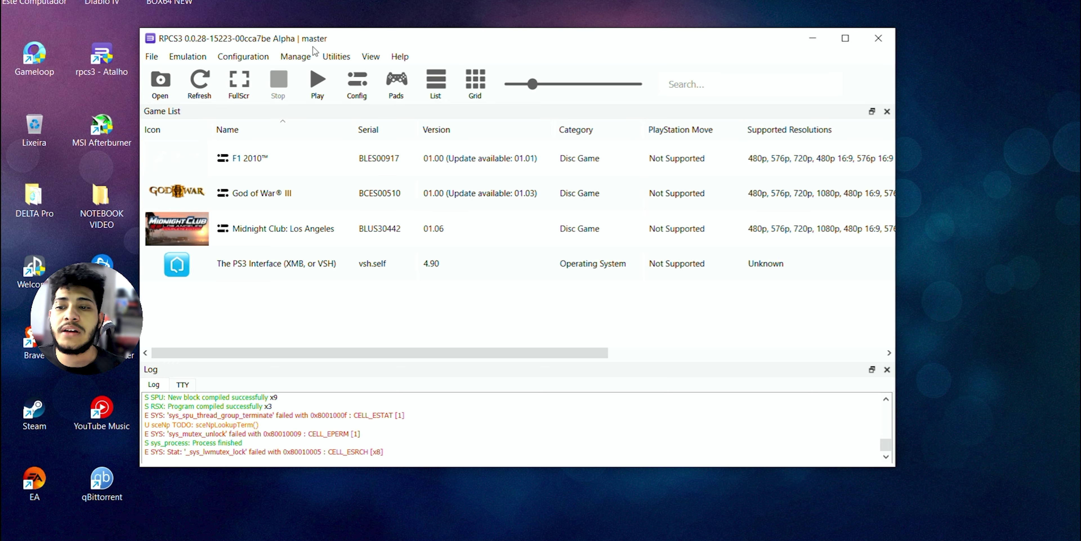
pyautogui.moveTo(316, 47)
pyautogui.mouseDown()
pyautogui.moveTo(423, 68)
pyautogui.moveTo(364, 19)
pyautogui.moveTo(318, 41)
pyautogui.mouseUp()
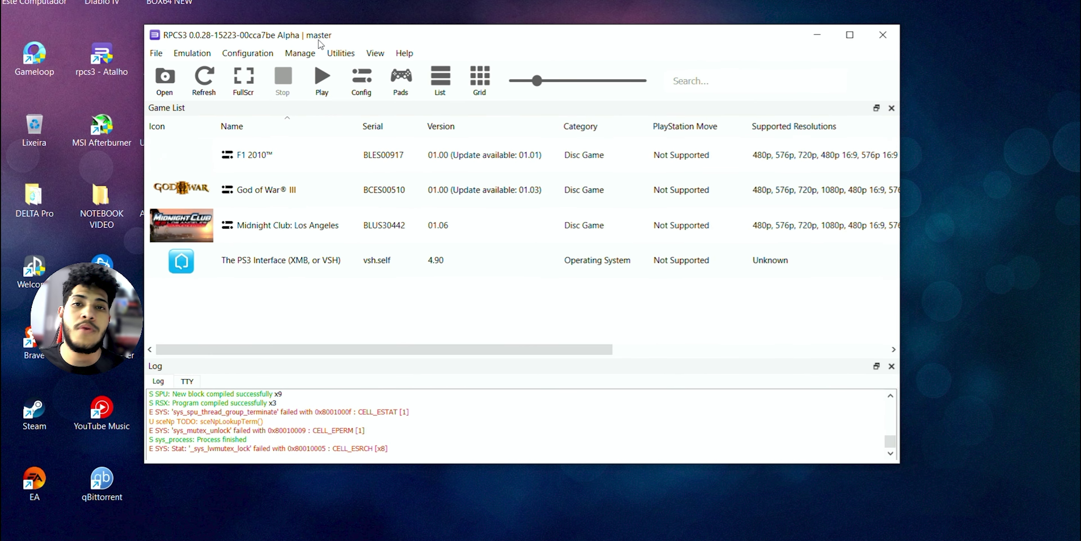
pyautogui.click(264, 167)
pyautogui.click(266, 191)
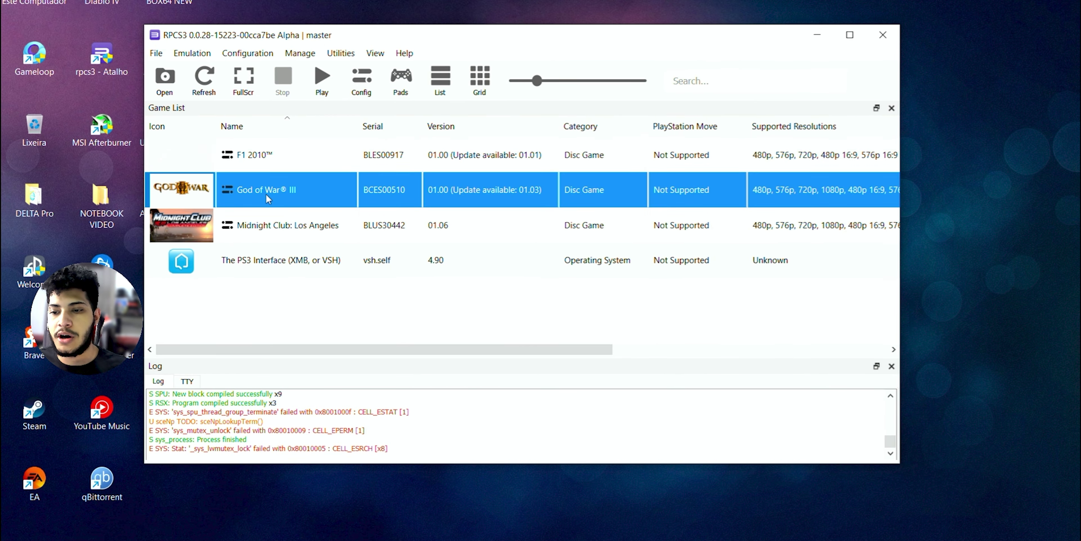
pyautogui.click(276, 236)
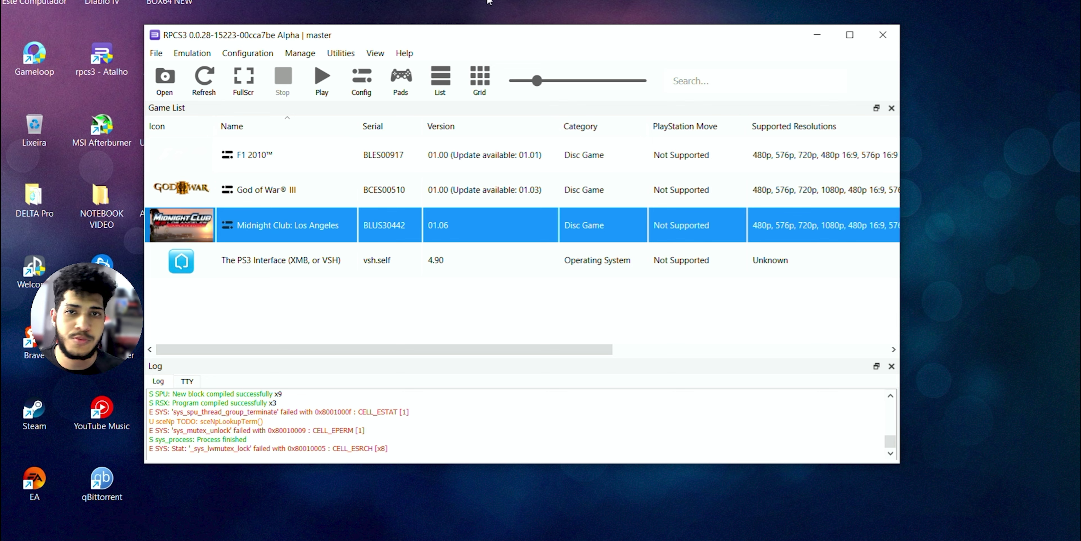
pyautogui.click(258, 205)
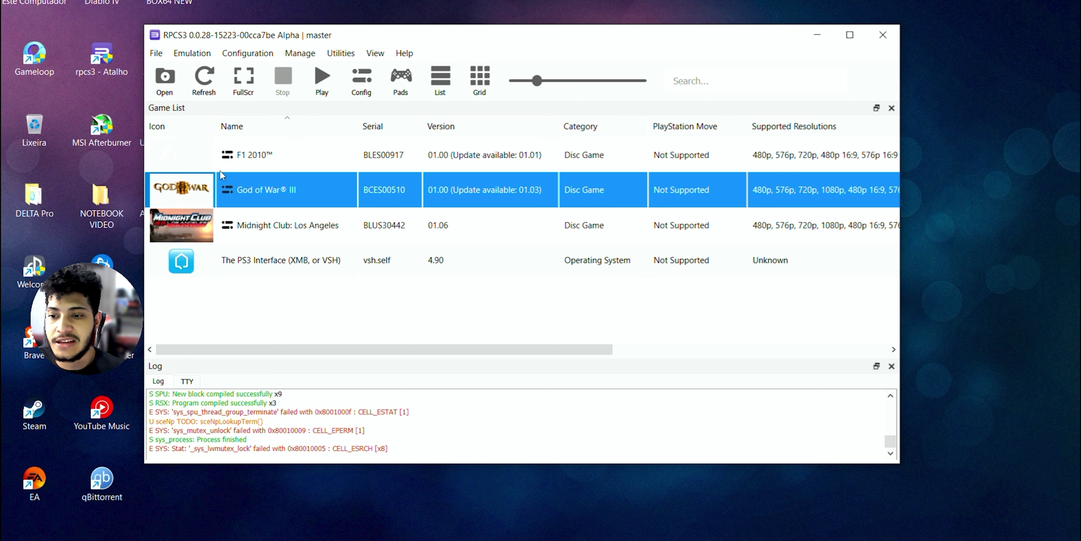
pyautogui.click(251, 161)
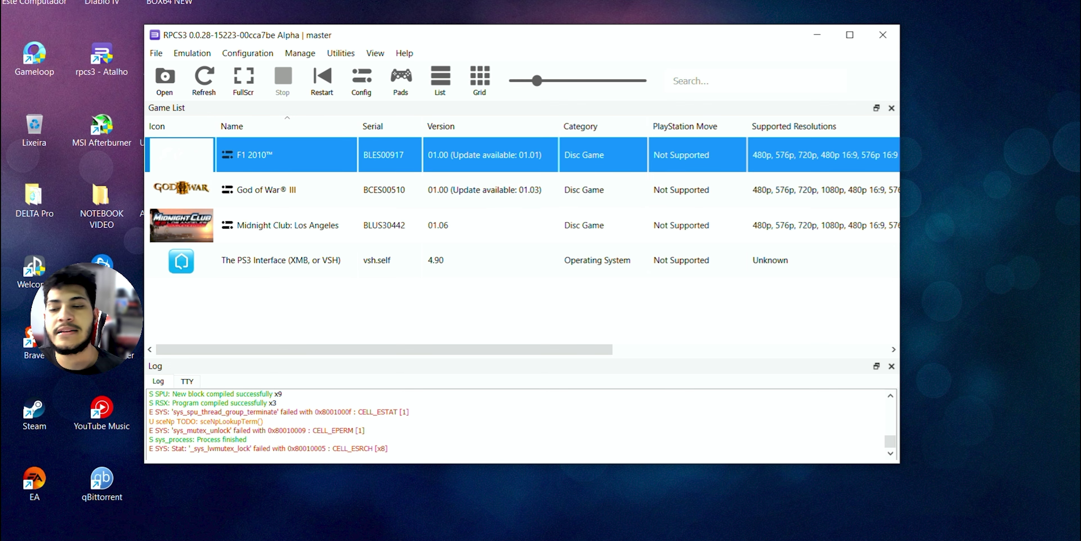
pyautogui.click(296, 235)
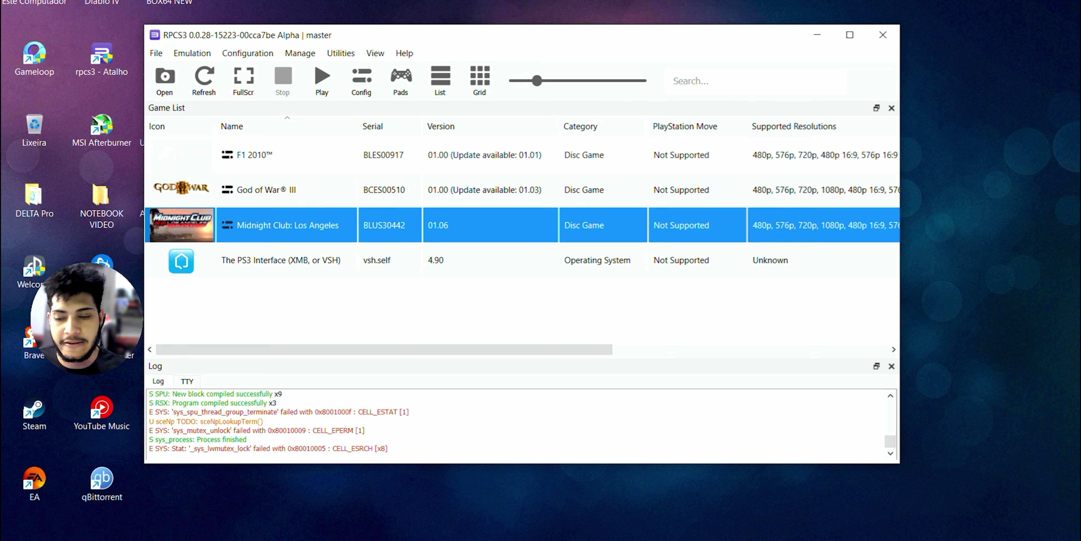
pyautogui.click(364, 309)
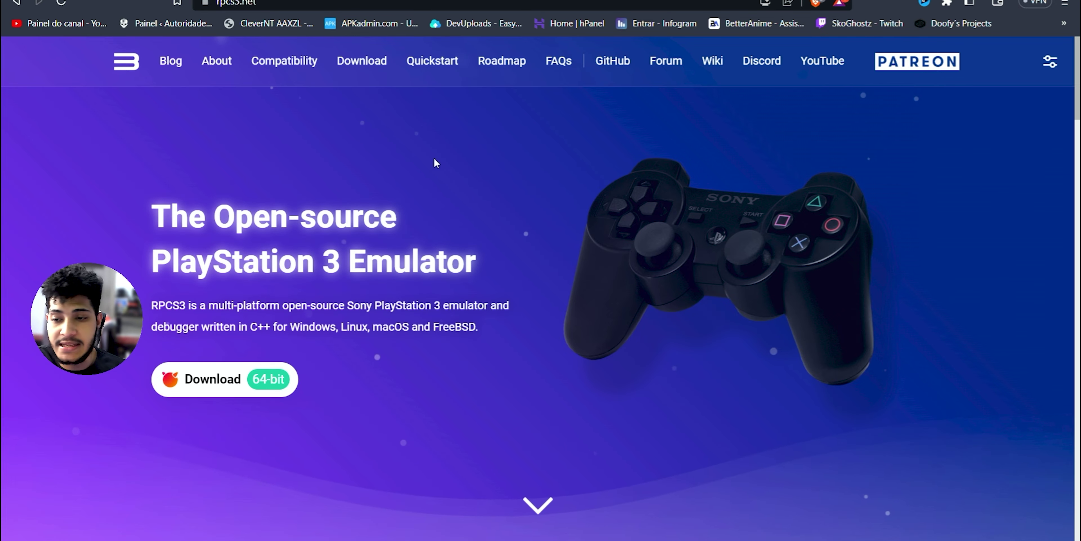
# Step: Open the Quickstart page of the RPCS3 website and compare the recommended and minimum desktop PC requirements
pyautogui.click(432, 61)
pyautogui.scroll(-3, 399, 222)
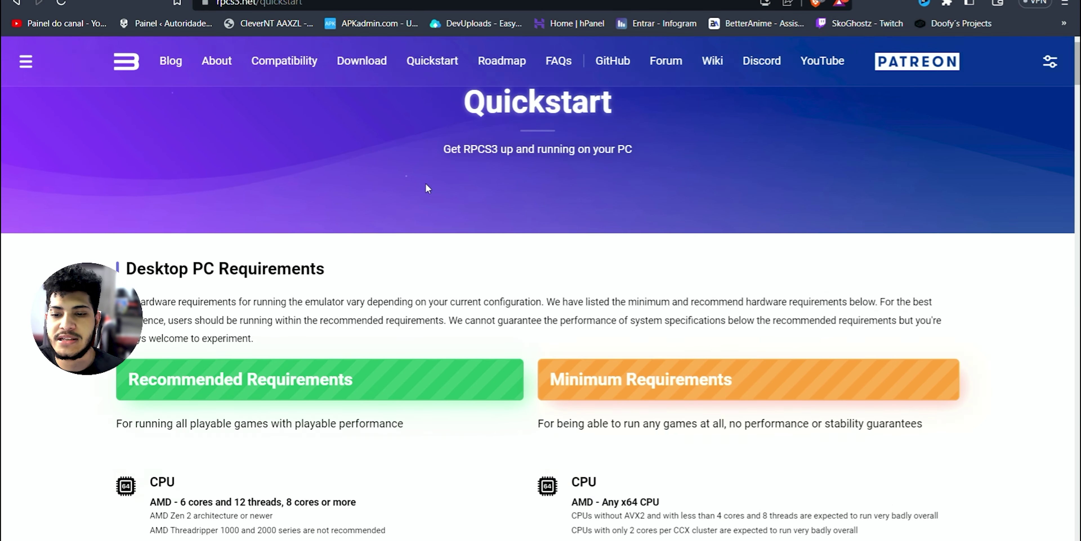
pyautogui.scroll(-2, 398, 221)
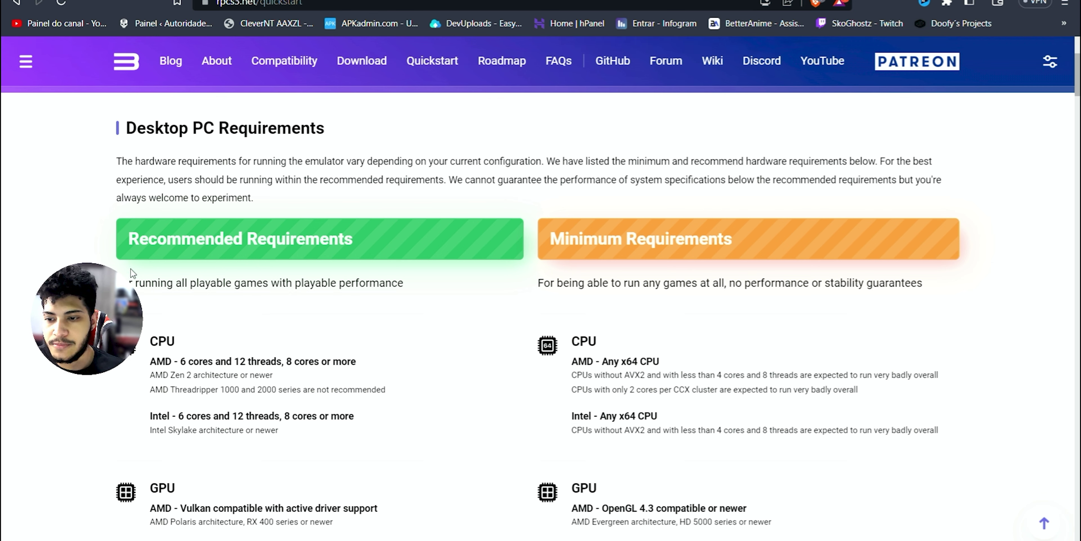
pyautogui.moveTo(124, 240); pyautogui.dragTo(353, 244)
pyautogui.click(510, 217)
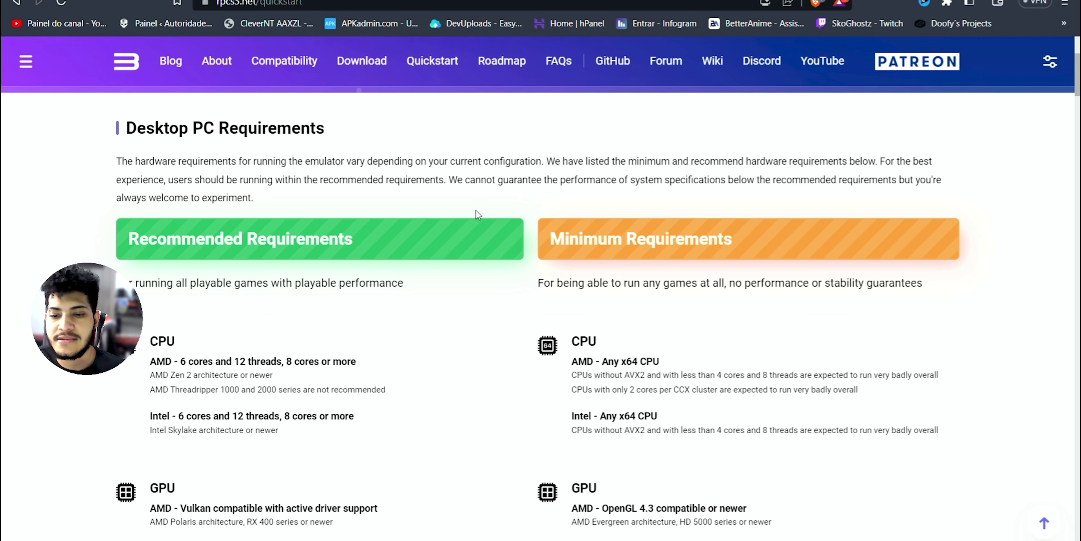
pyautogui.scroll(-2, 587, 210)
pyautogui.moveTo(598, 168); pyautogui.dragTo(694, 158)
pyautogui.click(496, 265)
pyautogui.scroll(-5, 497, 274)
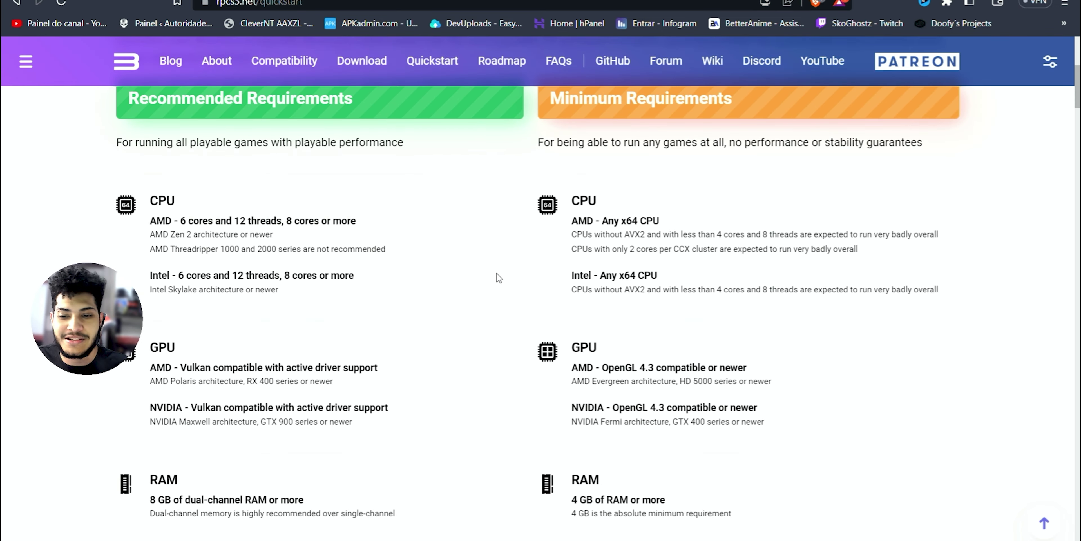
pyautogui.scroll(4, 522, 289)
pyautogui.scroll(4, 522, 289)
pyautogui.scroll(-4, 181, 230)
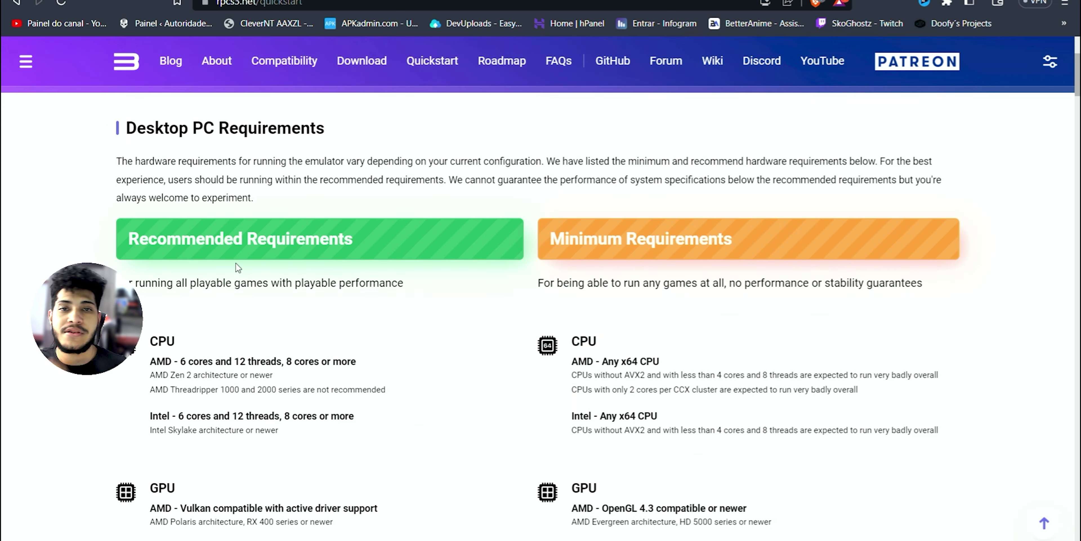
# Step: Read the recommended desktop CPU cores and threads and the recommended AMD and NVIDIA graphics card series
pyautogui.moveTo(357, 221); pyautogui.dragTo(178, 223)
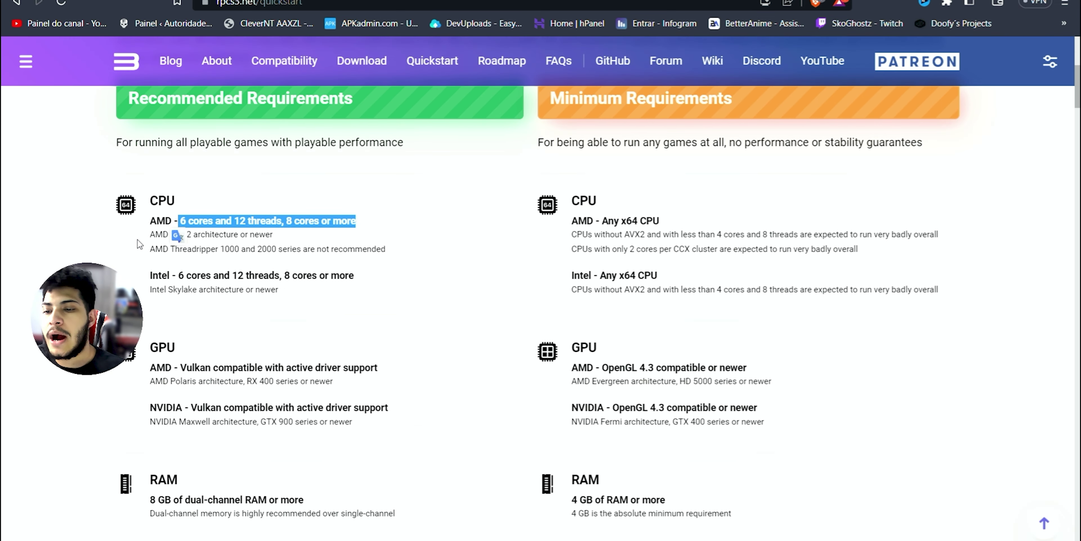
pyautogui.click(126, 245)
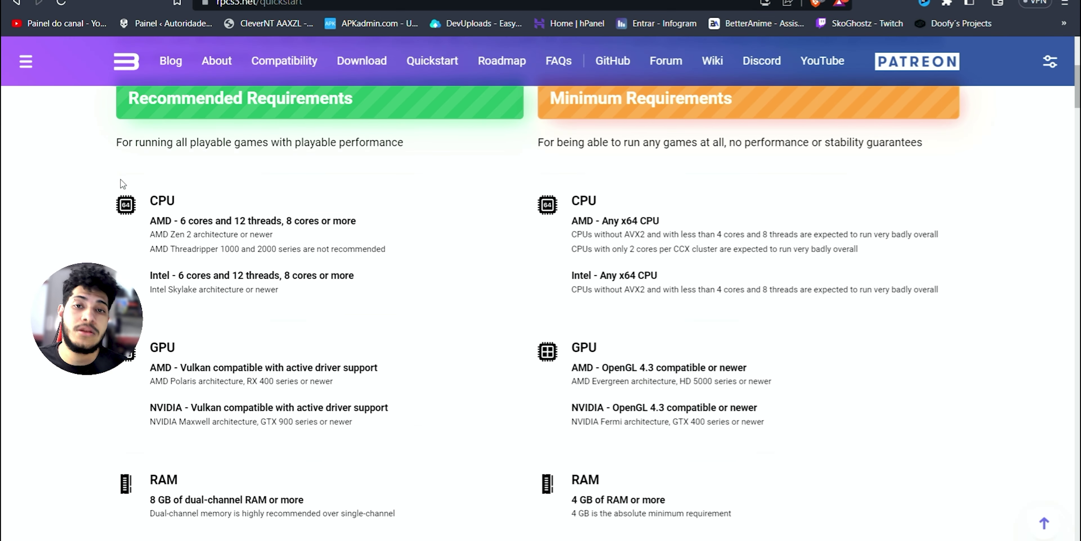
pyautogui.scroll(-3, 215, 253)
pyautogui.moveTo(251, 240); pyautogui.dragTo(277, 240)
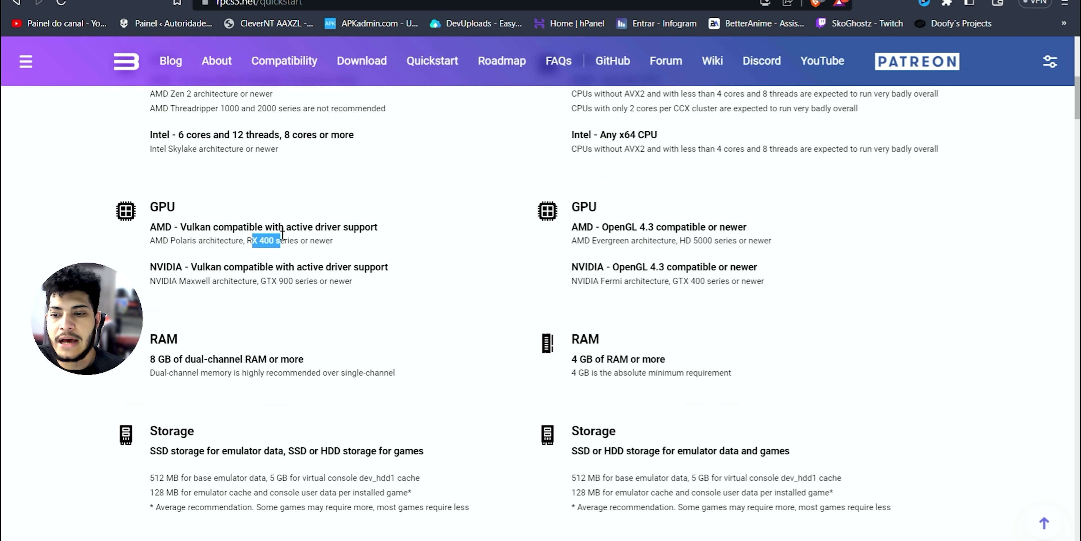
pyautogui.click(359, 245)
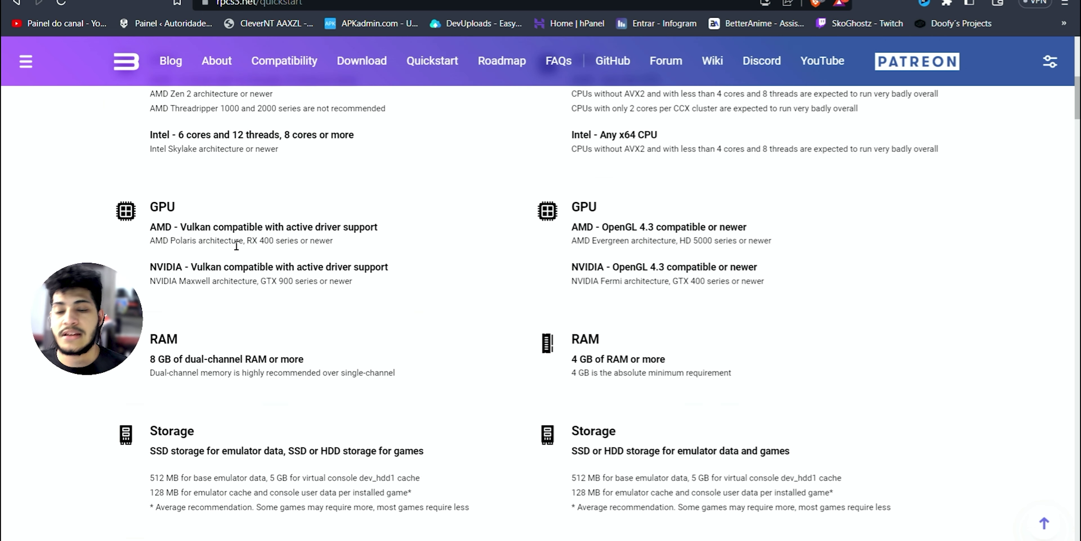
pyautogui.moveTo(261, 281); pyautogui.dragTo(292, 280)
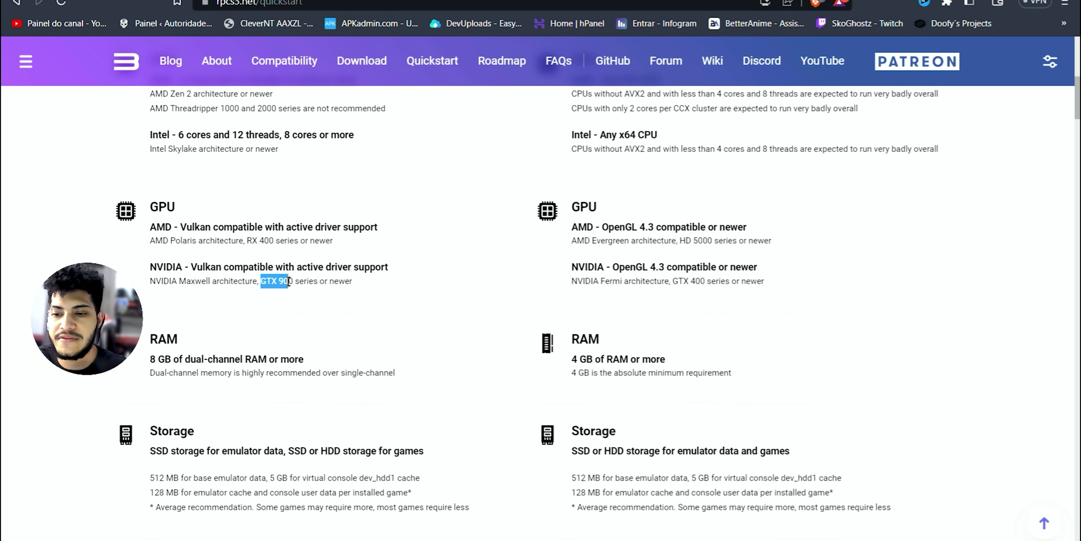
pyautogui.click(463, 241)
# Step: Read the recommended RAM and storage requirements for desktop PCs
pyautogui.scroll(-2, 463, 241)
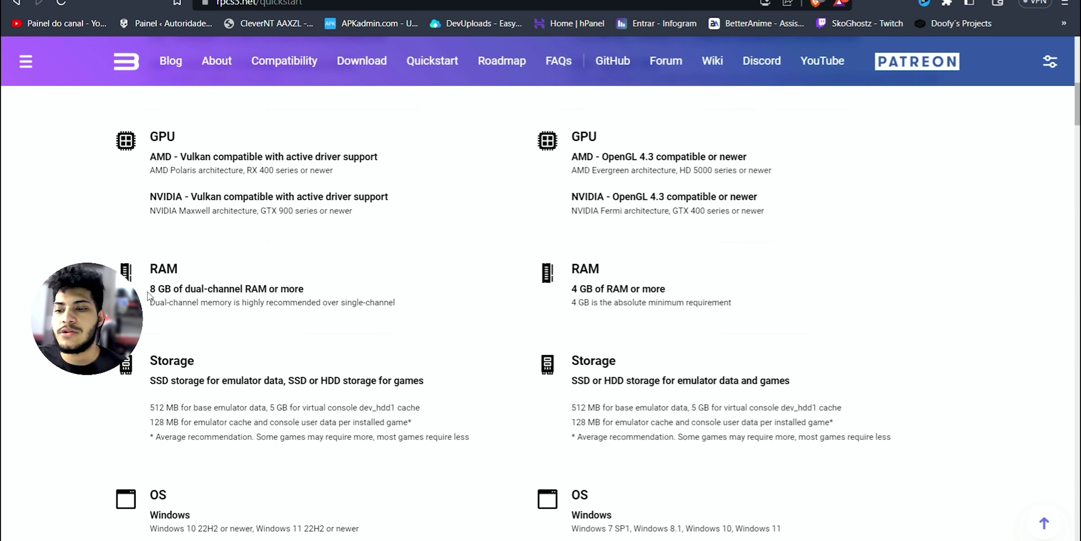
pyautogui.doubleClick(204, 287)
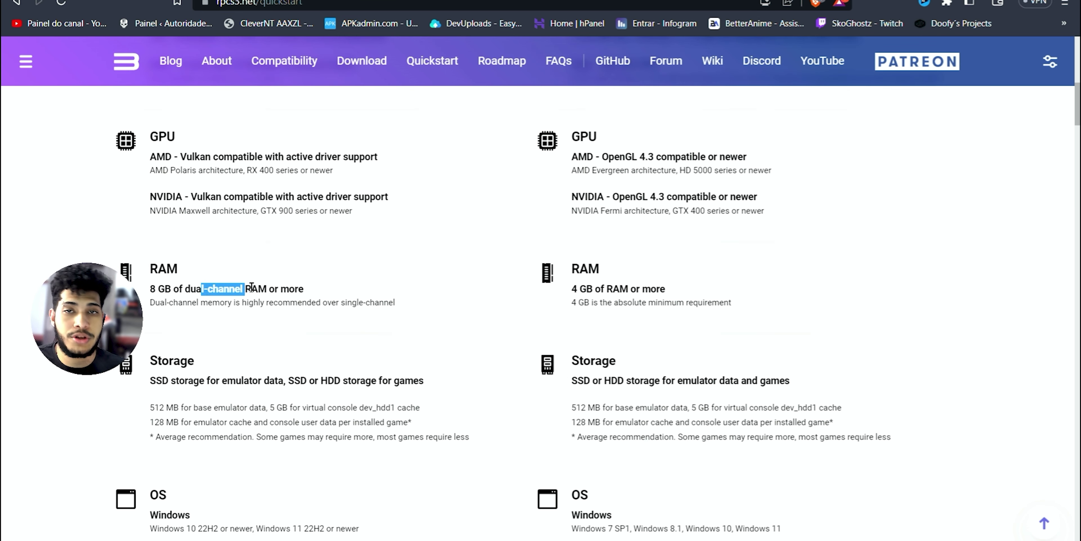
pyautogui.click(344, 251)
pyautogui.scroll(-2, 206, 290)
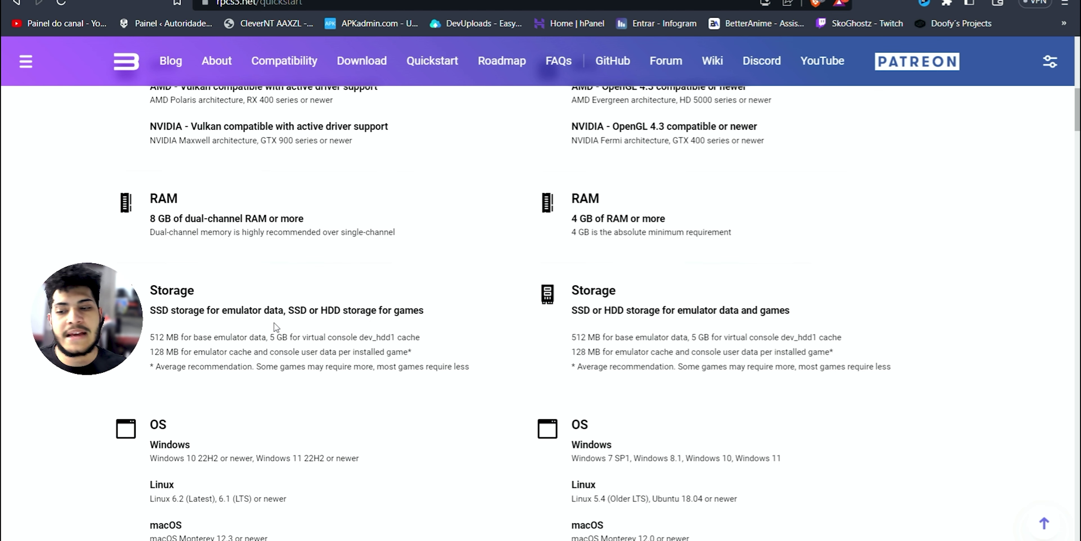
pyautogui.doubleClick(302, 306)
pyautogui.click(375, 204)
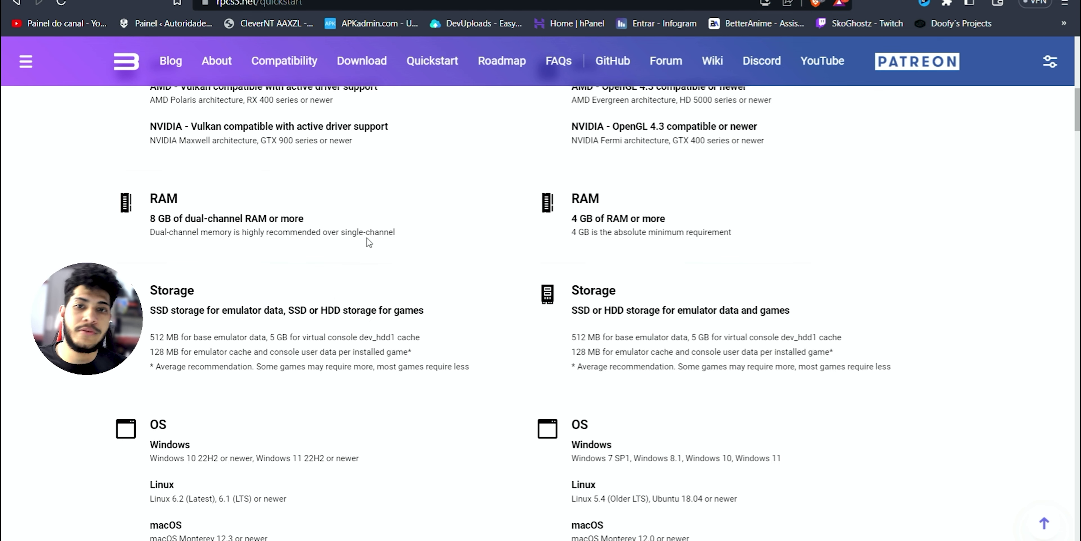
# Step: Read the core and thread recommendation under Laptop PC Requirements and check this computer's CPU performance details in Task Manager
pyautogui.scroll(-7, 177, 217)
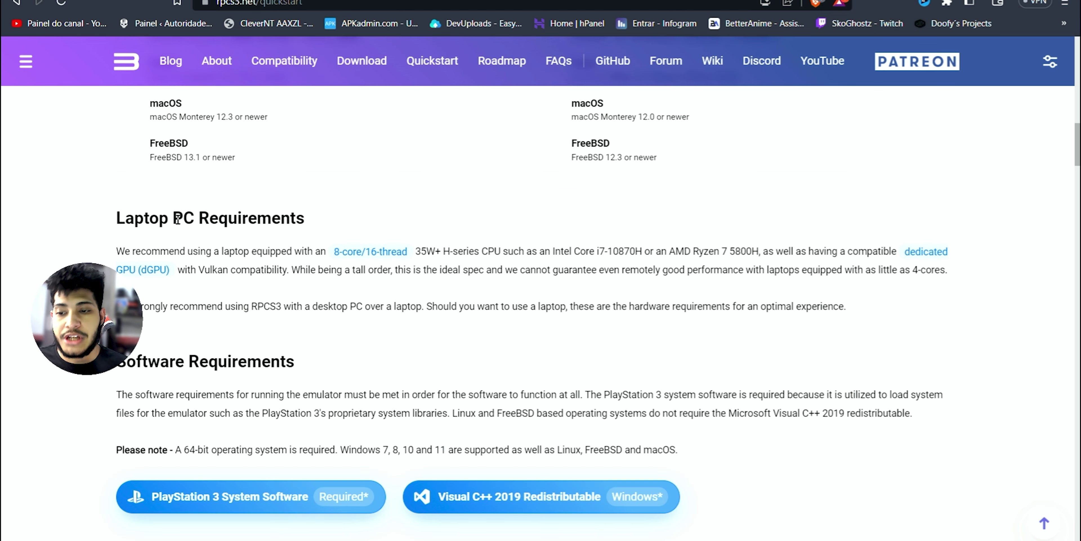
pyautogui.moveTo(177, 219); pyautogui.dragTo(300, 218)
pyautogui.moveTo(327, 251); pyautogui.dragTo(407, 255)
pyautogui.click(404, 243)
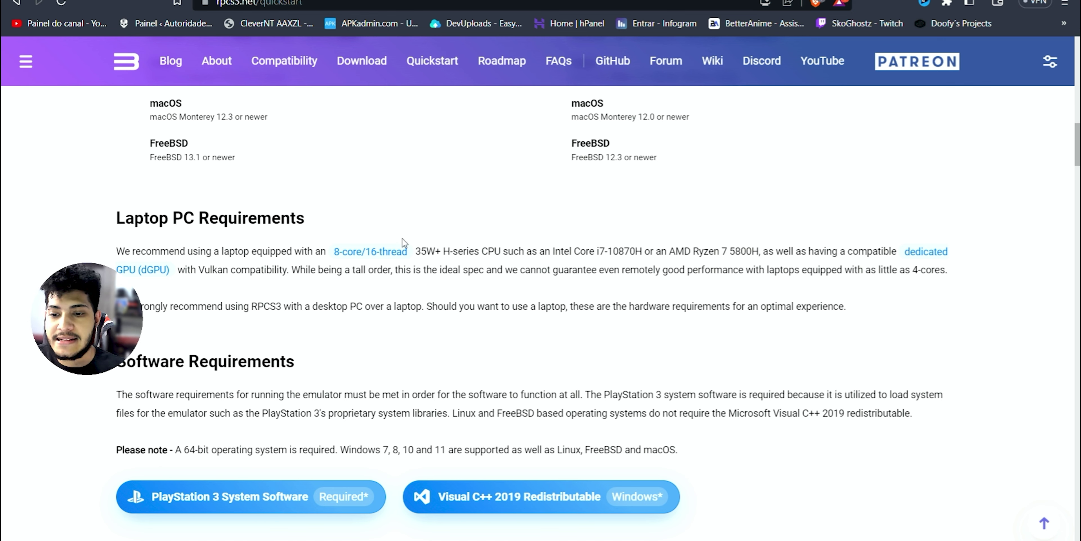
pyautogui.hotkey('ctrl', 'shift', 'Escape')
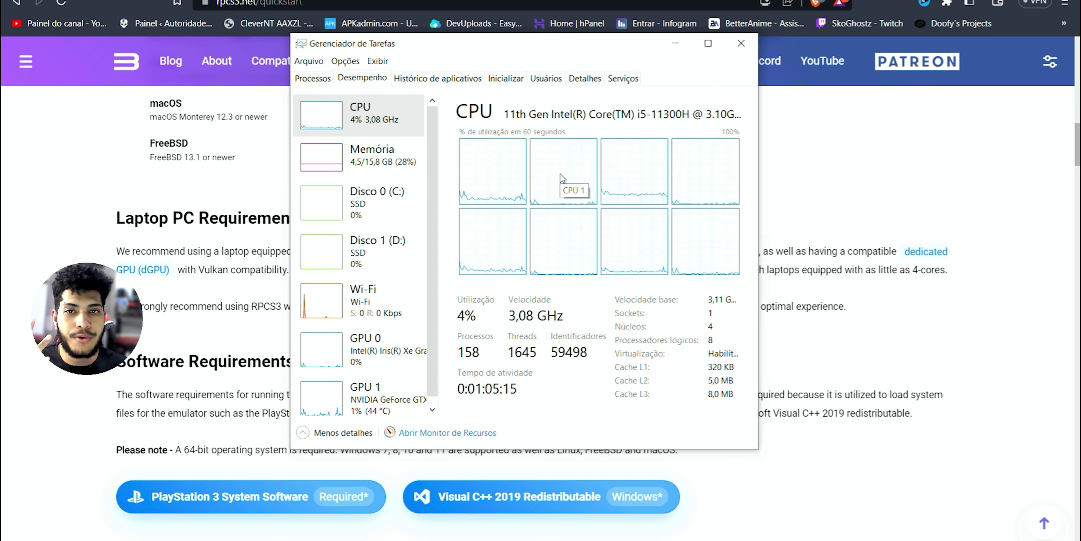
pyautogui.click(854, 194)
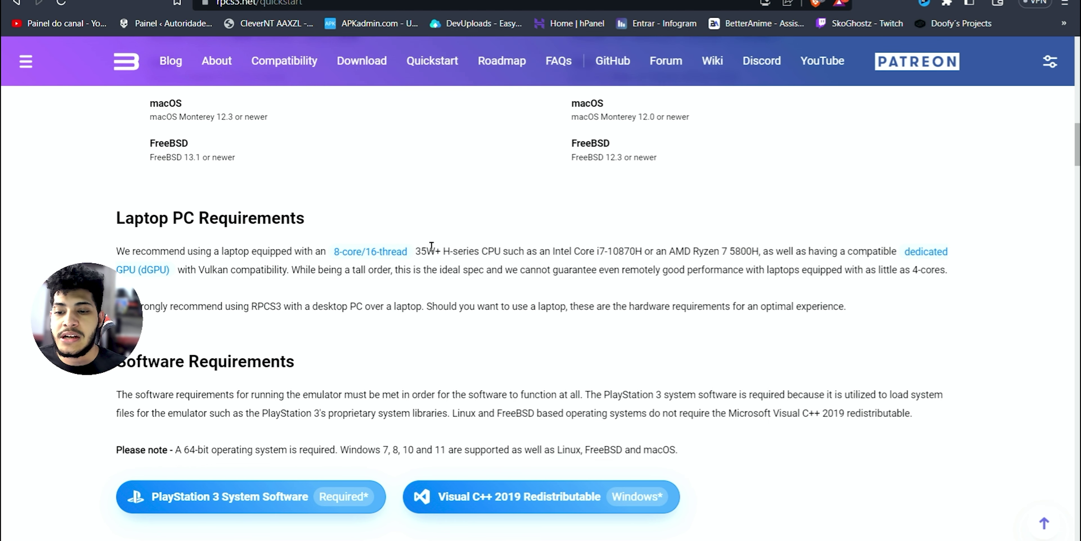
# Step: Examine the laptop CPU class, the example Intel and AMD models, and the dedicated GPU recommendation
pyautogui.moveTo(415, 251); pyautogui.dragTo(487, 251)
pyautogui.click(460, 251)
pyautogui.click(457, 205)
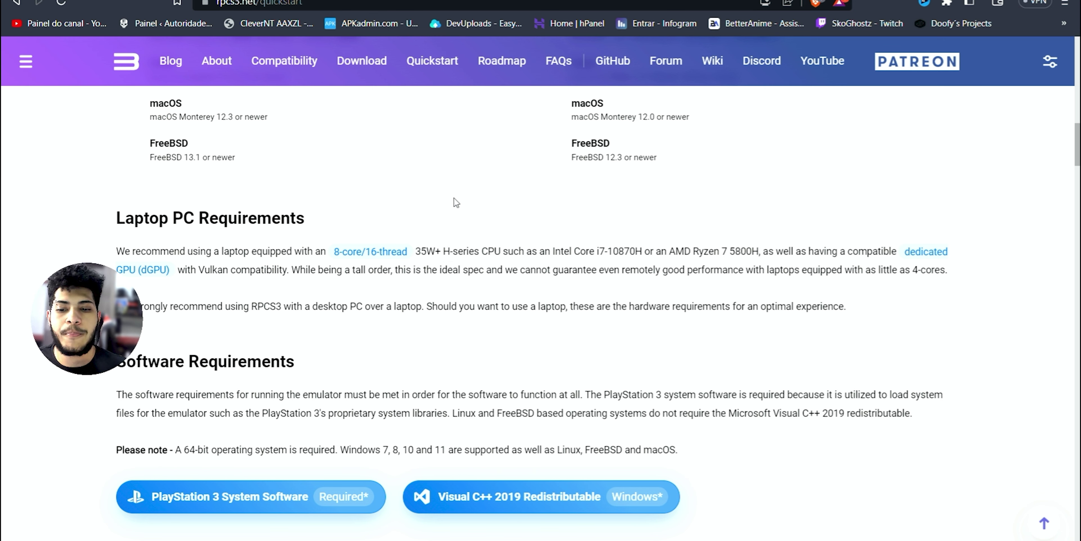
pyautogui.moveTo(588, 254); pyautogui.dragTo(630, 250)
pyautogui.click(595, 291)
pyautogui.click(625, 250)
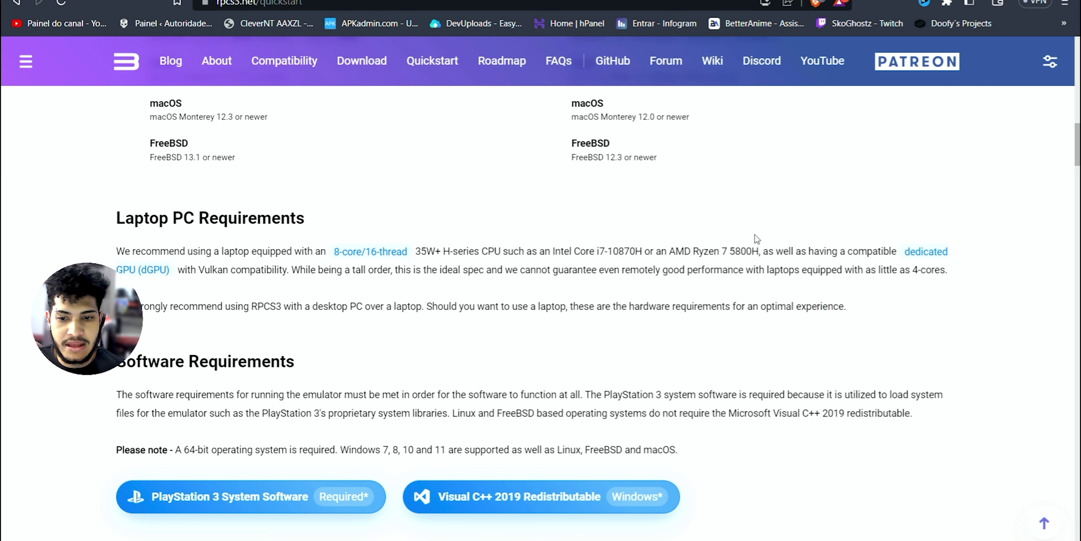
pyautogui.moveTo(719, 247); pyautogui.dragTo(758, 251)
pyautogui.click(858, 204)
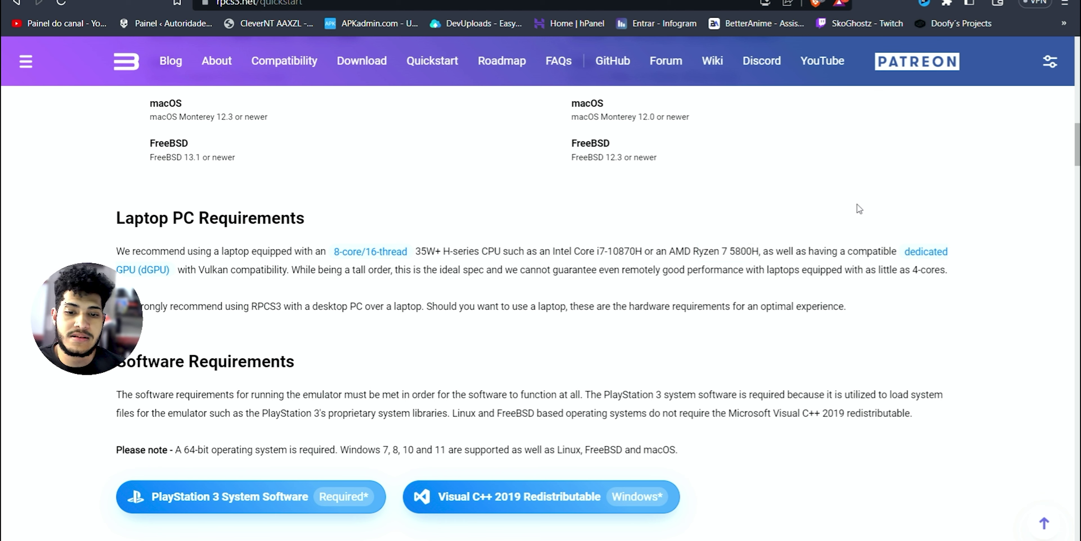
pyautogui.moveTo(912, 251); pyautogui.dragTo(961, 250)
pyautogui.click(379, 210)
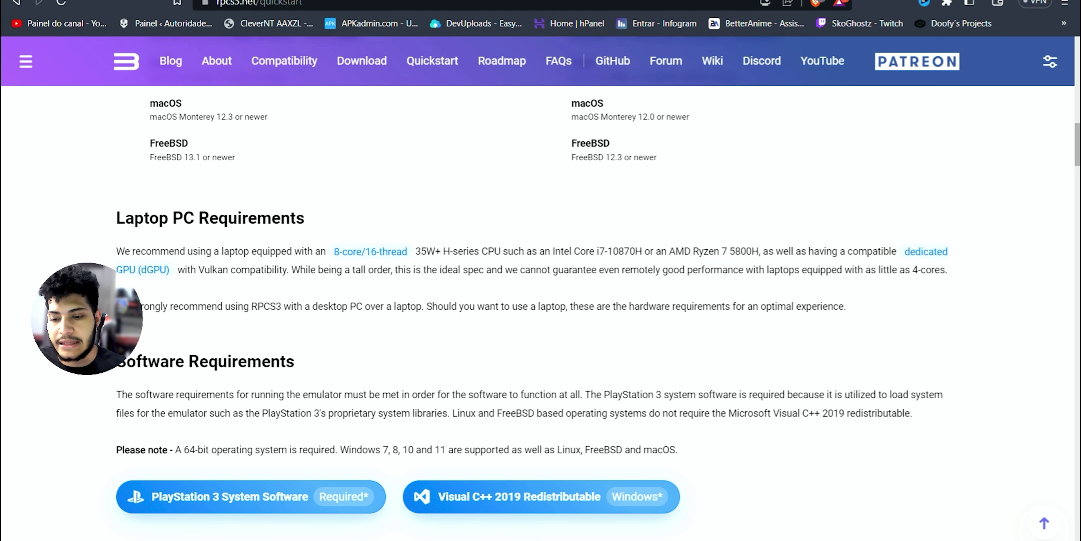
# Step: Check the GPU 1 performance details in Task Manager and close it
pyautogui.hotkey('ctrl', 'shift', 'Escape')
pyautogui.click(365, 394)
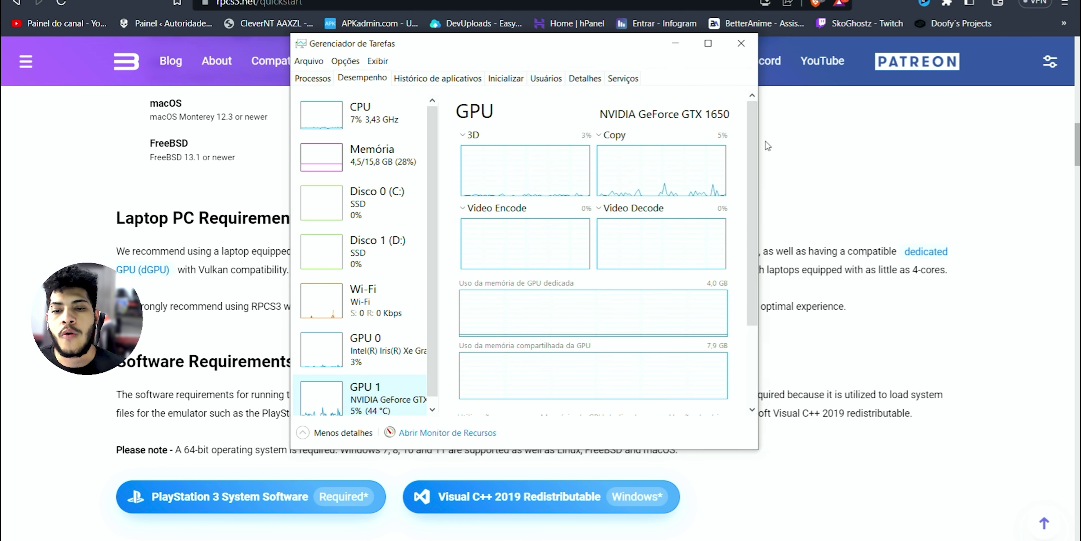
pyautogui.click(742, 43)
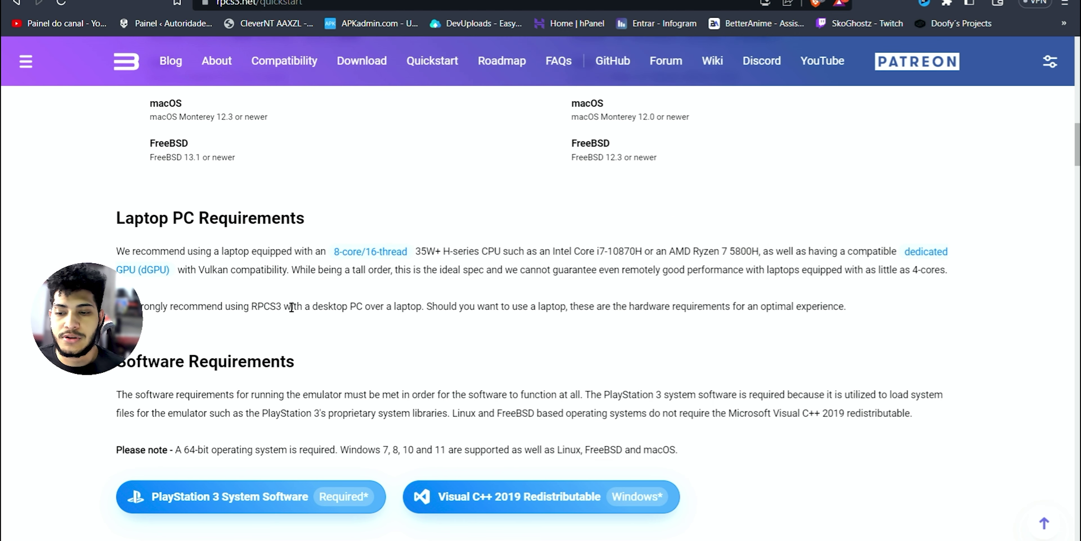
# Step: Read the note under Laptop PC Requirements about using RPCS3 on a desktop PC rather than a laptop
pyautogui.moveTo(258, 304); pyautogui.dragTo(387, 307)
pyautogui.click(377, 326)
pyautogui.click(446, 277)
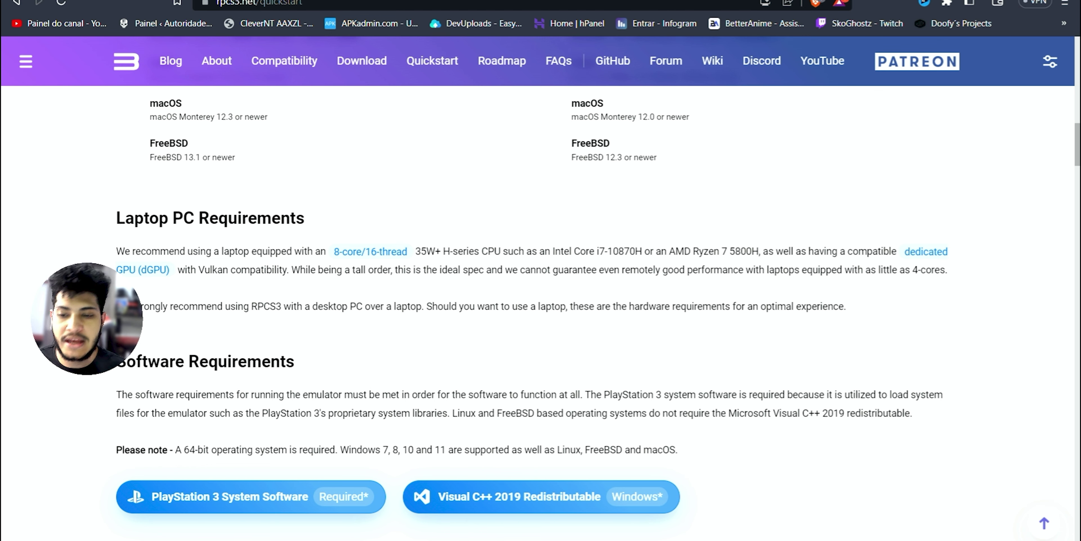
# Step: Switch to the RPCS3 emulator window, return to the Quickstart page in Brave, and go back up to the desktop requirements
pyautogui.click(293, 540)
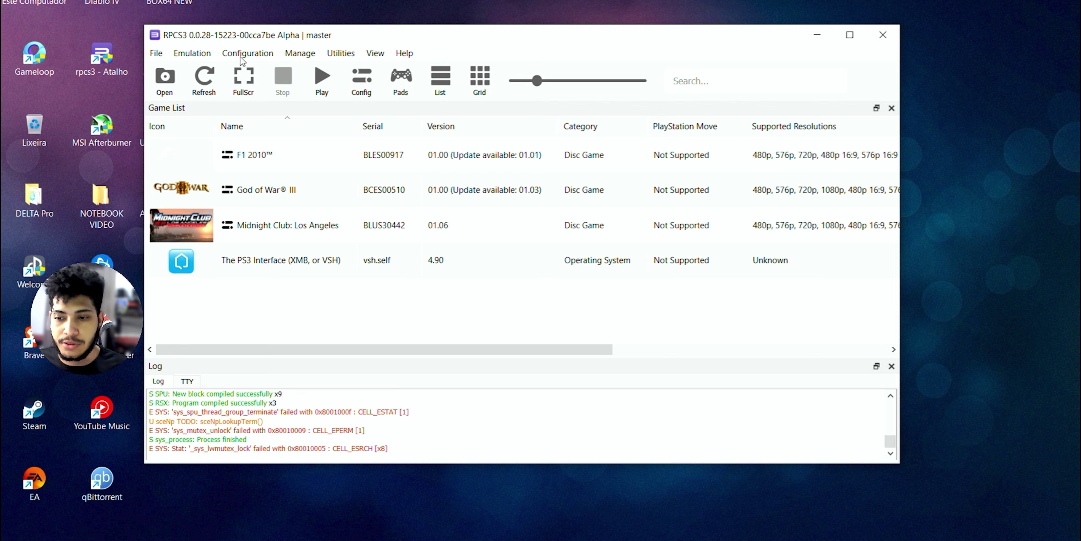
pyautogui.moveTo(90, 539)
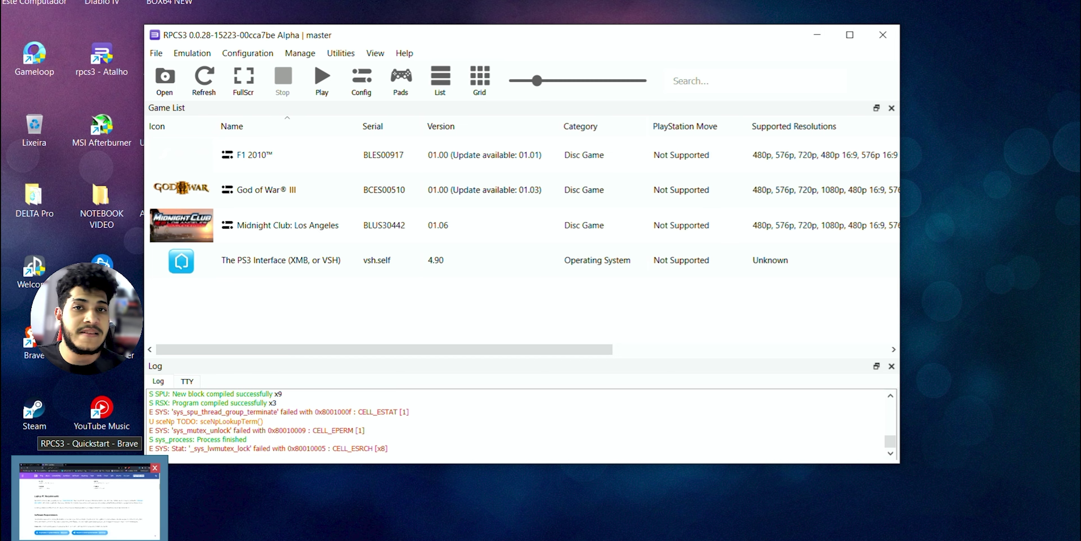
pyautogui.click(90, 504)
pyautogui.scroll(15, 325, 273)
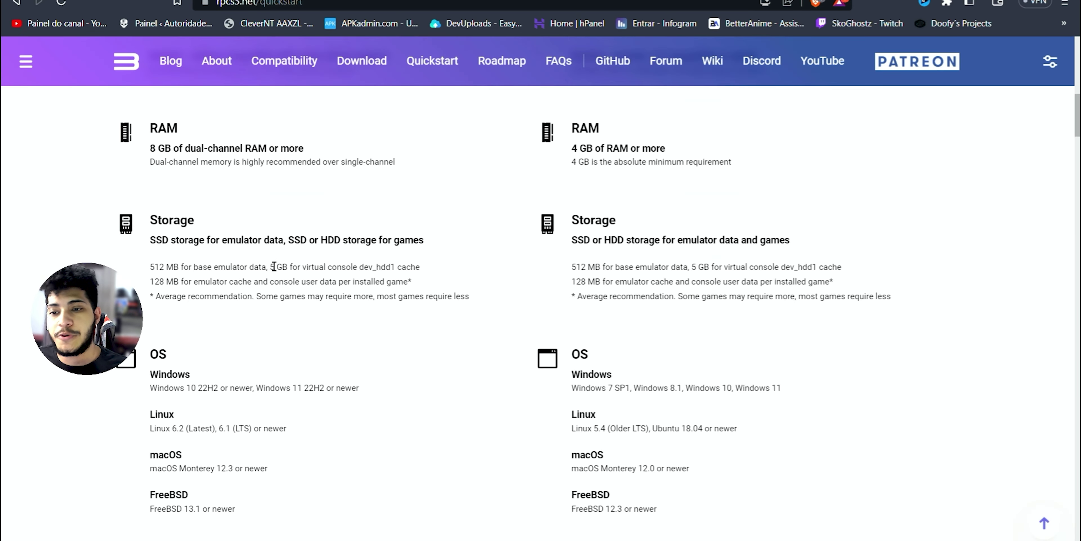
# Step: Open the RPCS3 download page and save the latest Windows build to the Downloads folder
pyautogui.scroll(3, 325, 273)
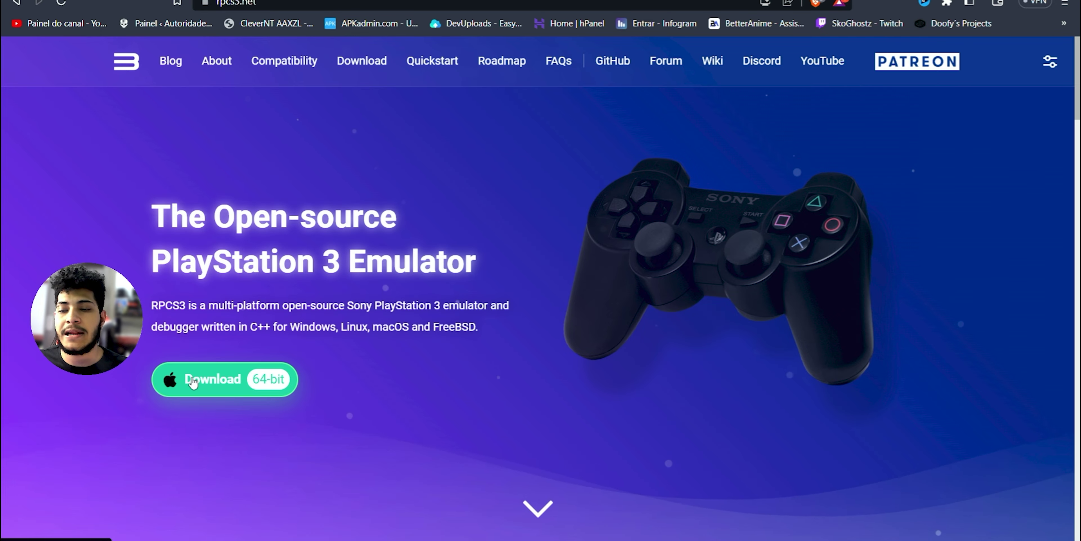
pyautogui.click(219, 380)
pyautogui.scroll(-5, 188, 335)
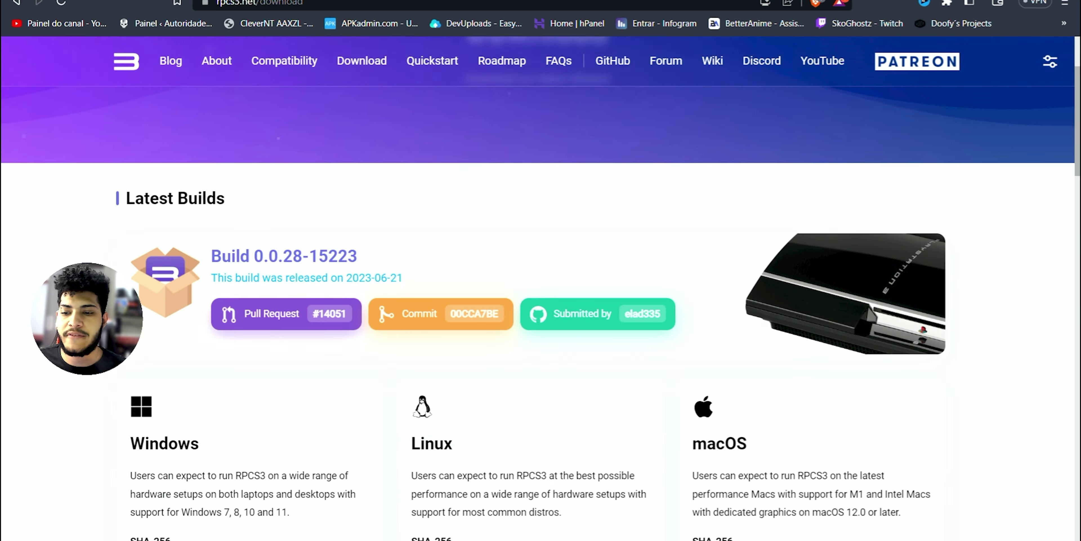
pyautogui.scroll(-6, 175, 311)
pyautogui.scroll(7, 228, 190)
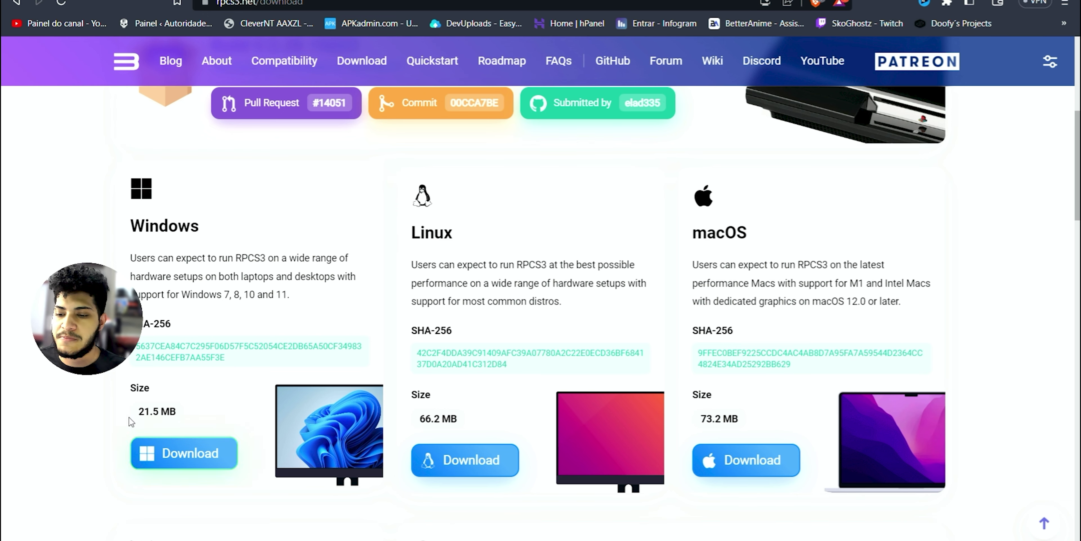
pyautogui.click(172, 450)
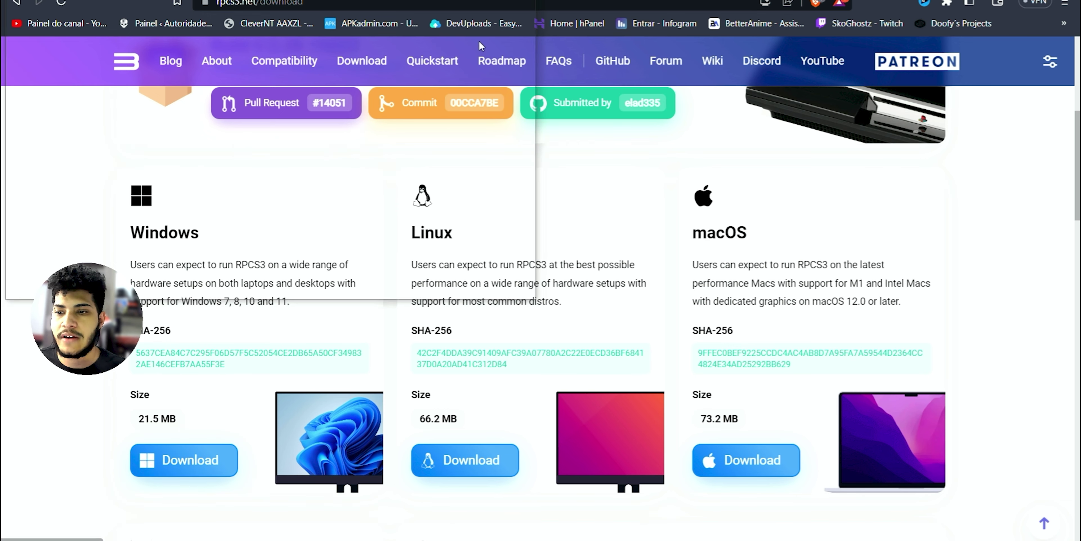
pyautogui.click(422, 283)
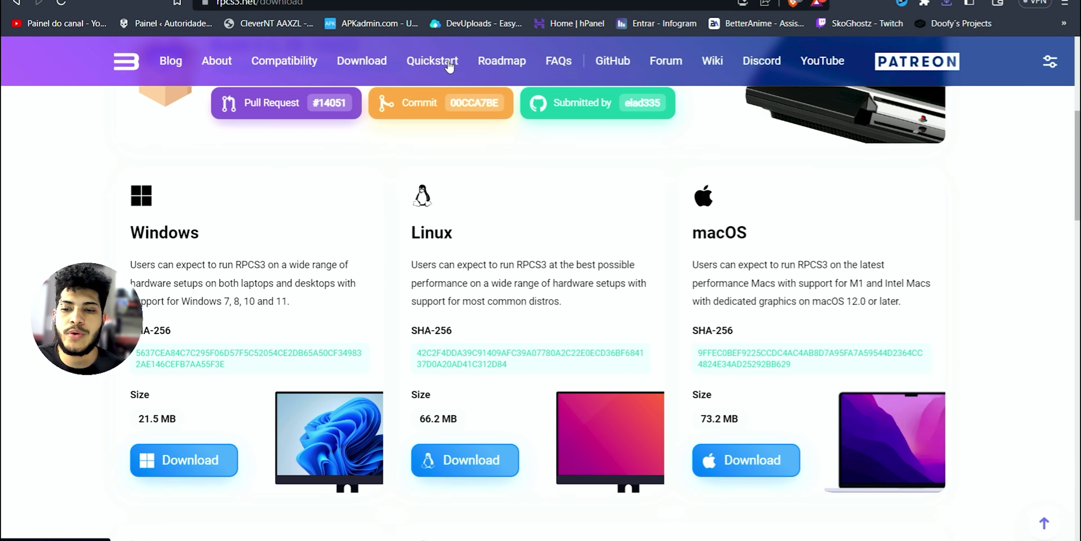
# Step: Find the Software Requirements on the Quickstart page and open the PlayStation 3 System Software link in a new tab
pyautogui.click(432, 61)
pyautogui.scroll(-11, 403, 302)
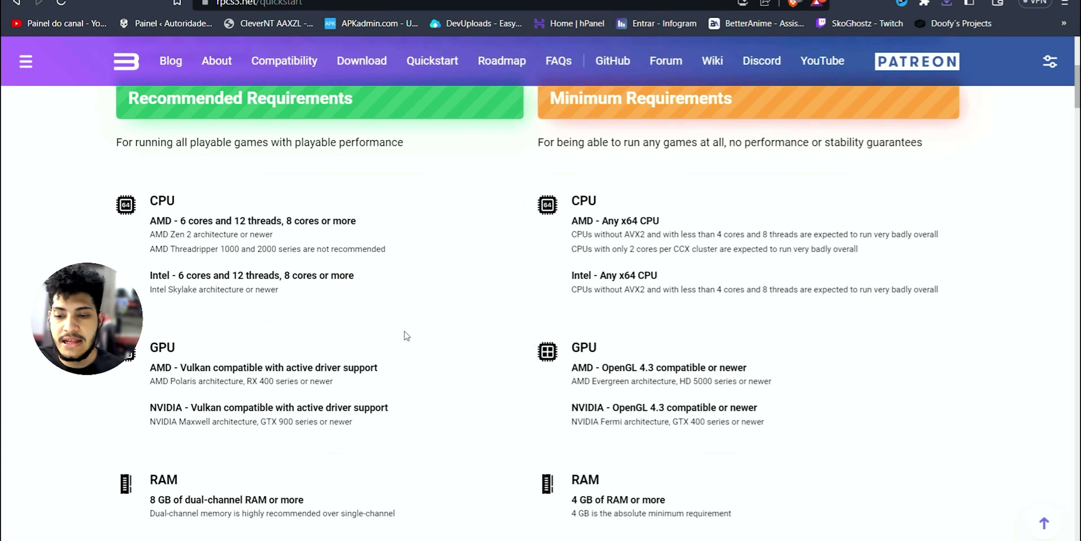
pyautogui.scroll(-10, 270, 285)
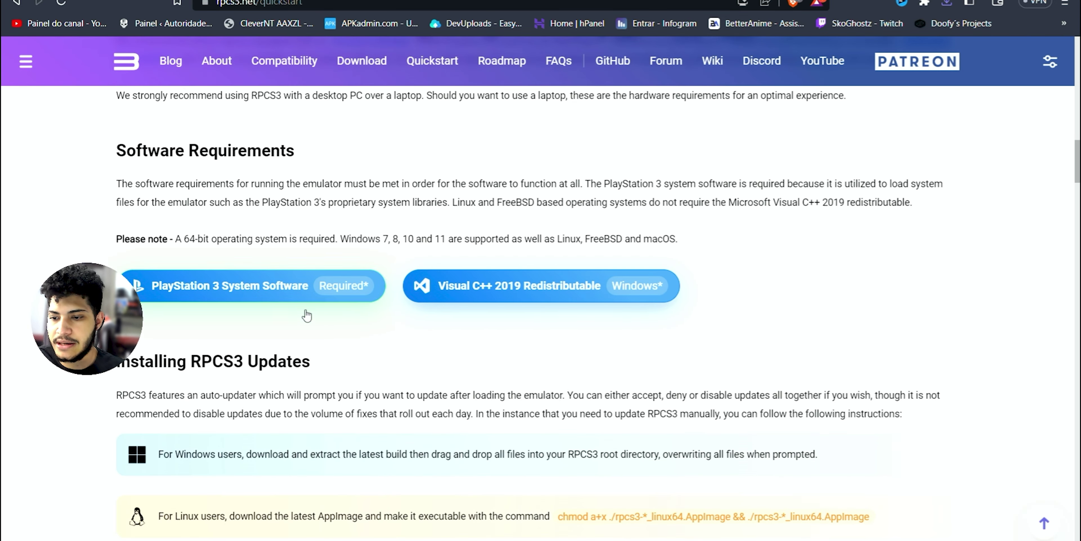
pyautogui.moveTo(160, 140); pyautogui.dragTo(313, 162)
pyautogui.click(280, 222)
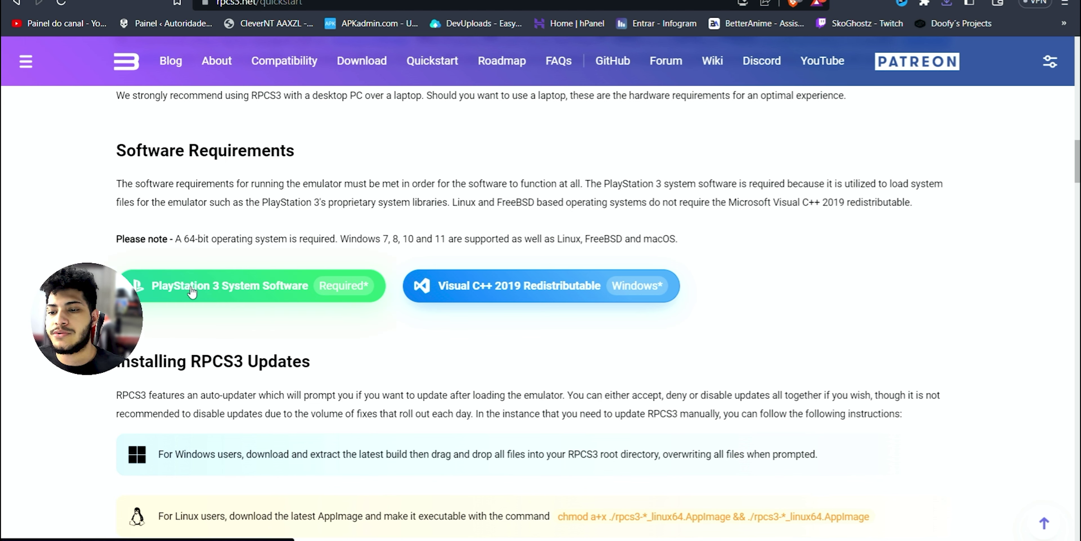
pyautogui.rightClick(210, 282)
pyautogui.click(234, 294)
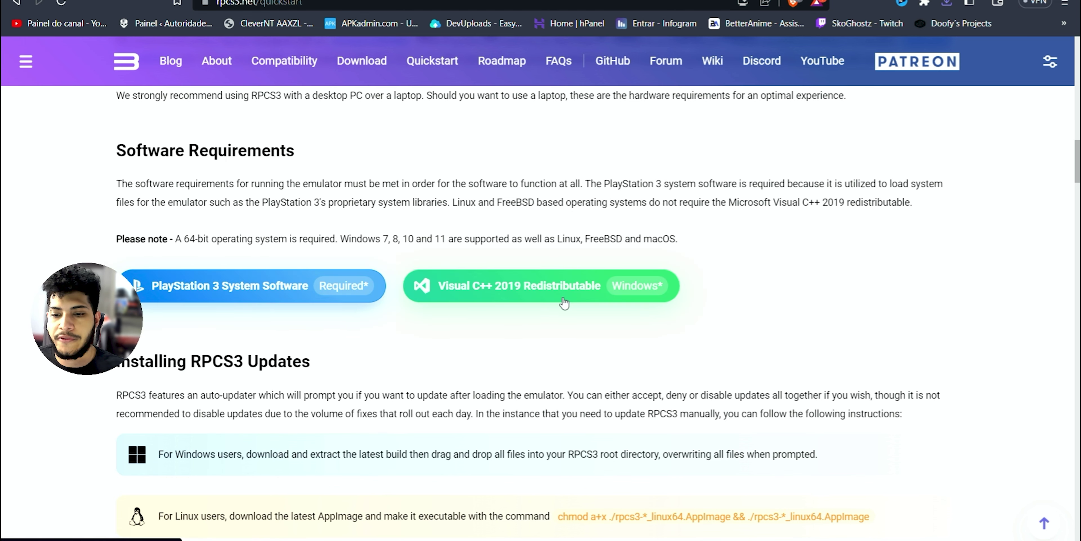
# Step: Start the Visual C++ 2019 Redistributable download for VC_redist.x64 and cancel saving it
pyautogui.rightClick(503, 297)
pyautogui.click(514, 303)
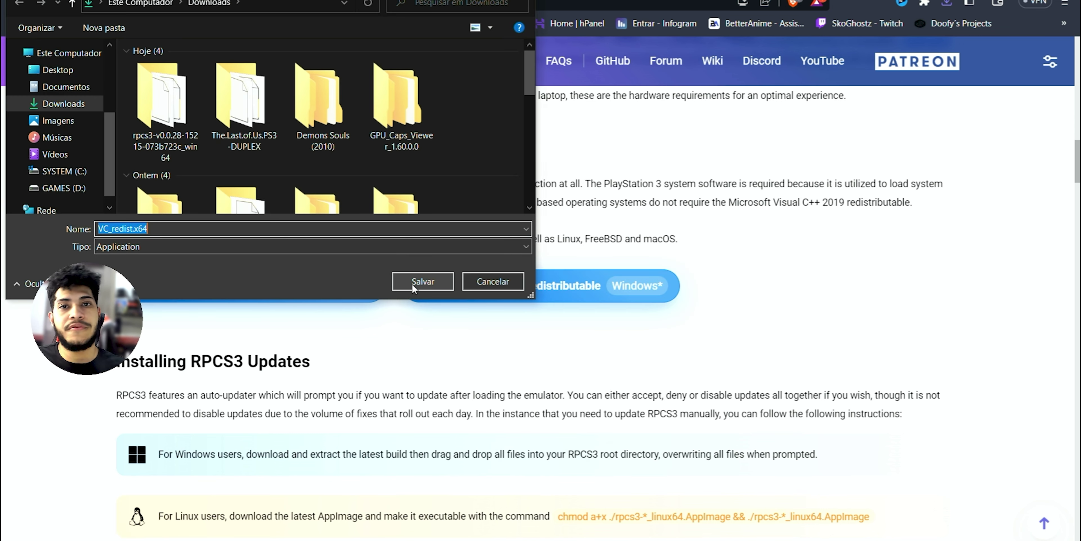
pyautogui.click(470, 290)
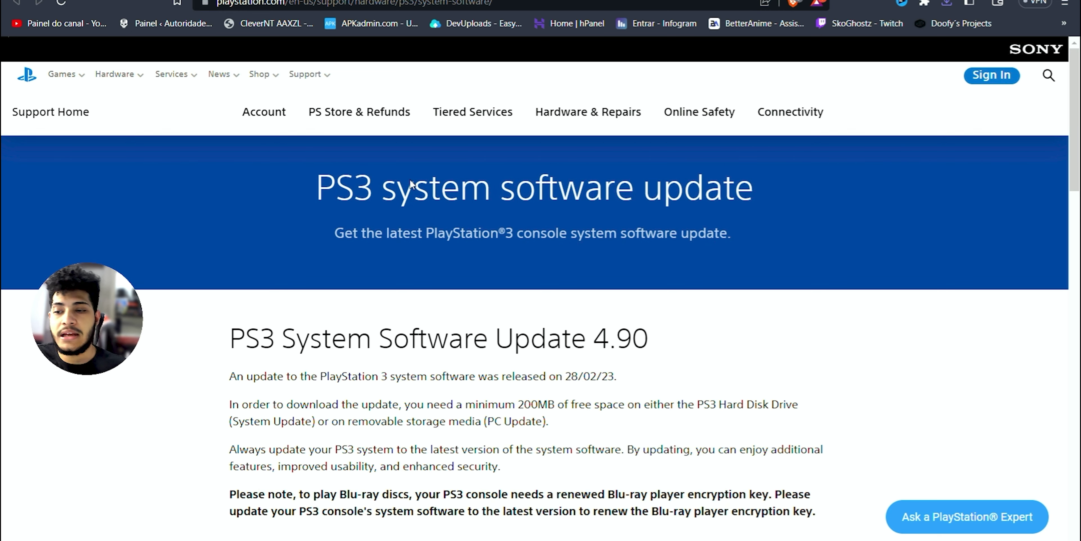
# Step: Expand the "Reinstall using a computer" instructions on the PS3 system software update page
pyautogui.scroll(-10, 410, 184)
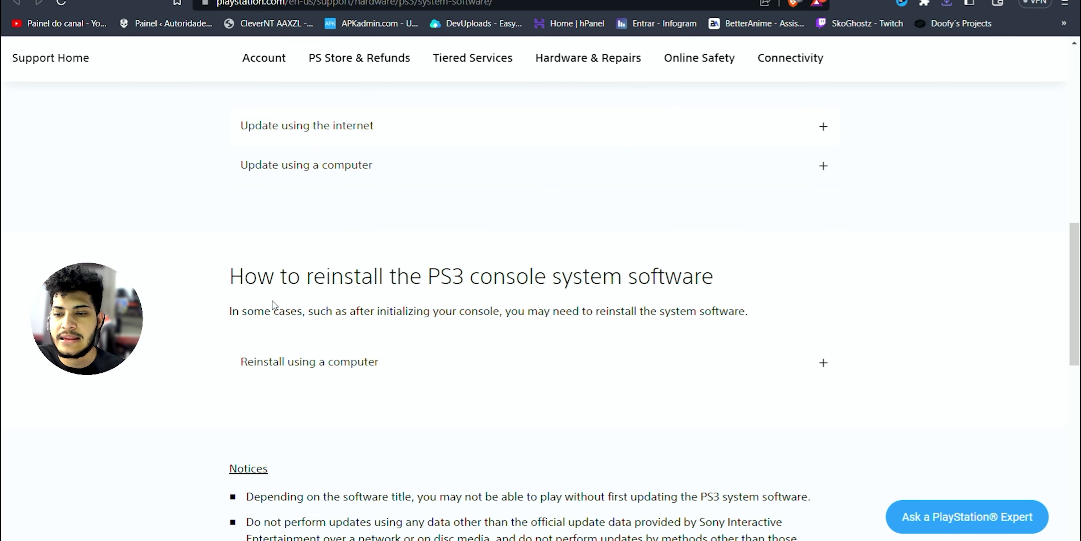
pyautogui.moveTo(288, 277); pyautogui.dragTo(446, 271)
pyautogui.click(628, 357)
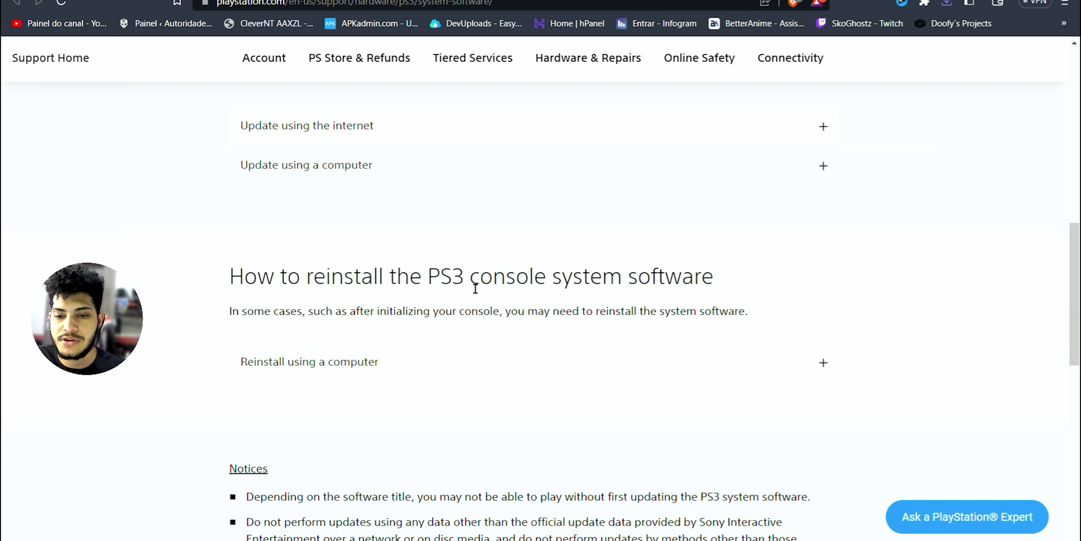
pyautogui.scroll(-2, 627, 357)
pyautogui.click(349, 291)
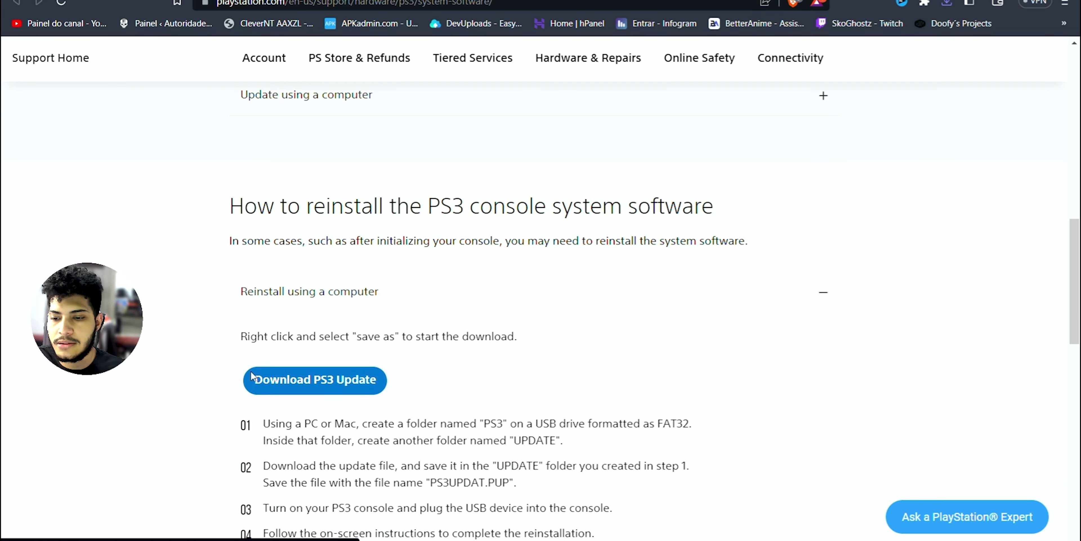
# Step: Open the Download PS3 Update link separately, load its PS3UPDAT.PUP address, and cancel saving the file
pyautogui.rightClick(291, 373)
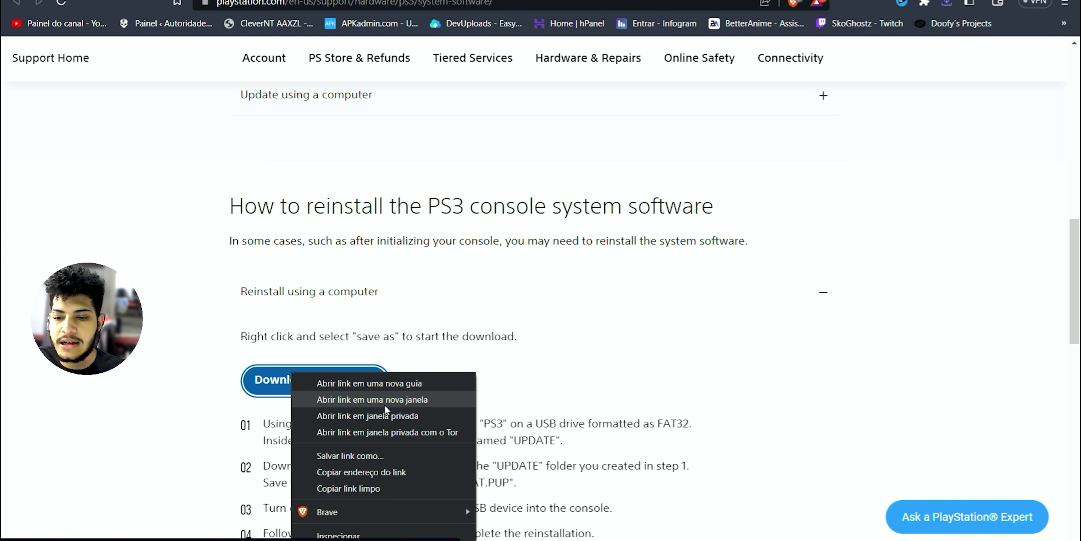
pyautogui.click(426, 385)
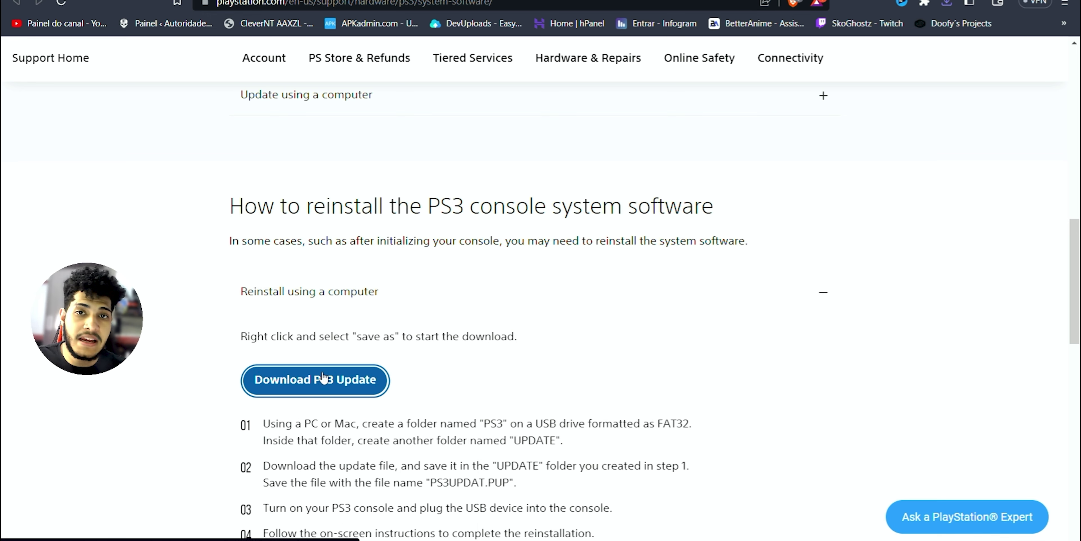
pyautogui.rightClick(338, 380)
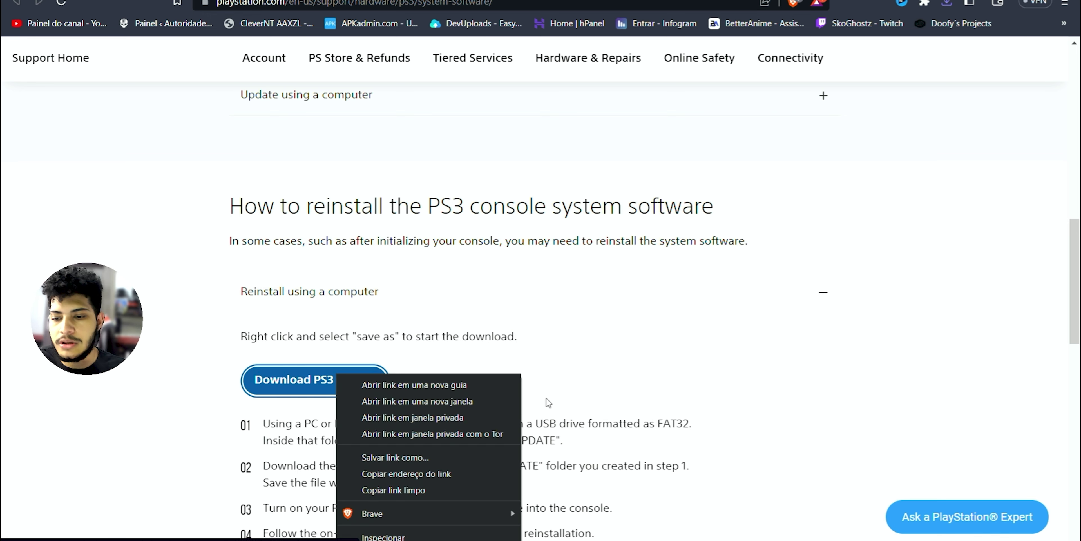
pyautogui.click(486, 403)
pyautogui.click(328, 4)
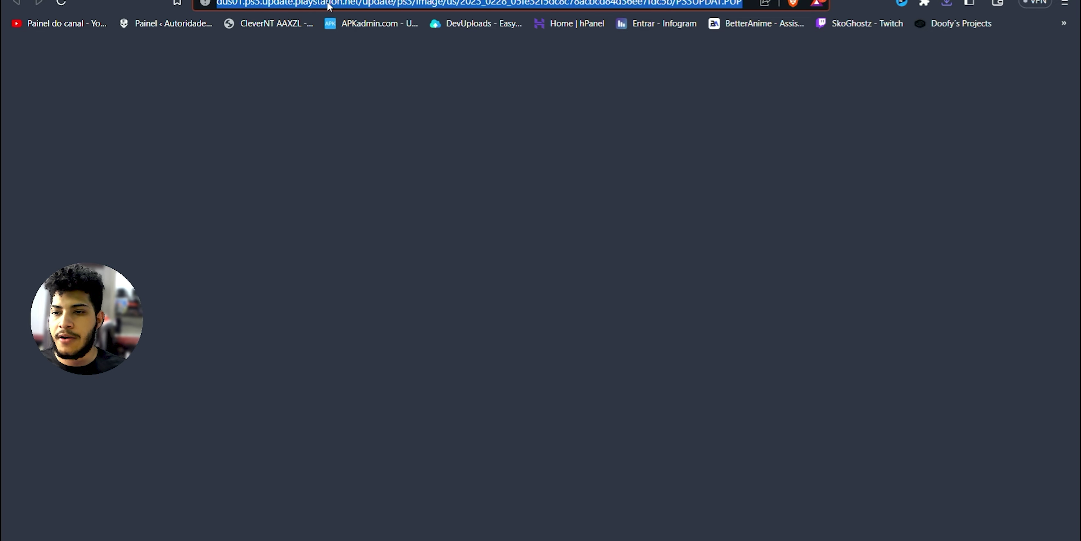
pyautogui.press('Return')
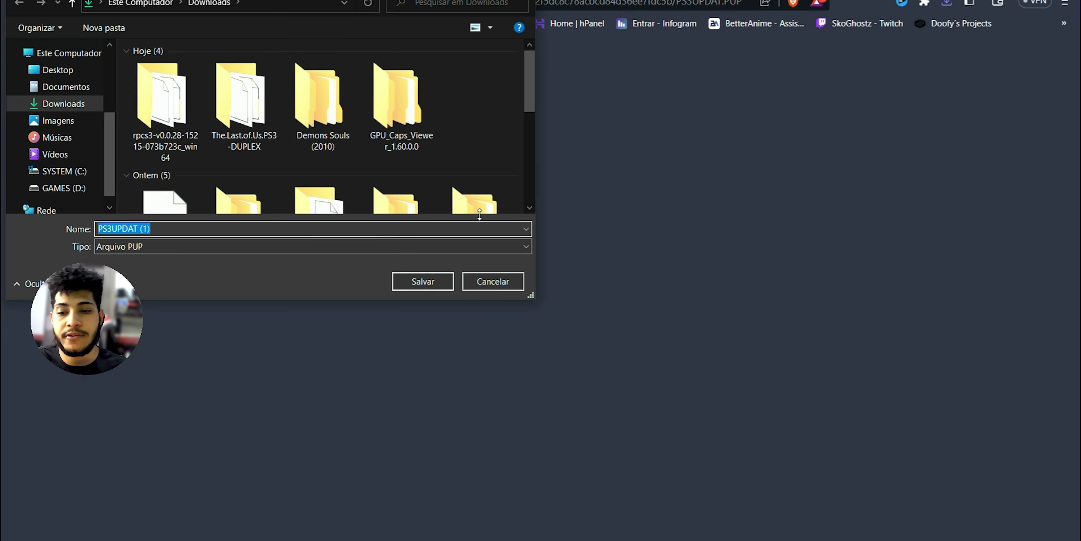
pyautogui.click(496, 280)
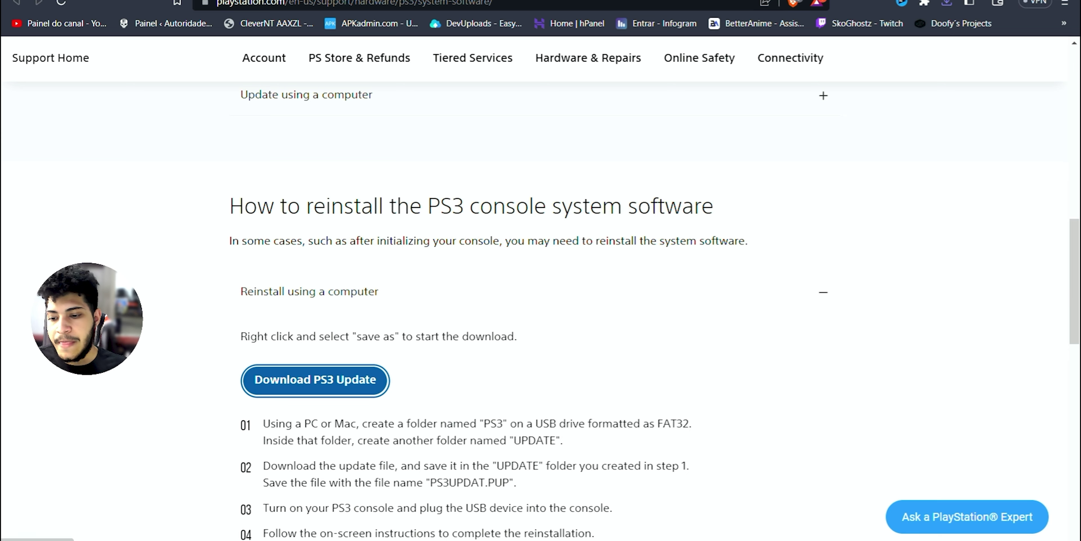
# Step: Switch to the RPCS3 emulator and move its window fully into view
pyautogui.hotkey('alt', 'Tab')
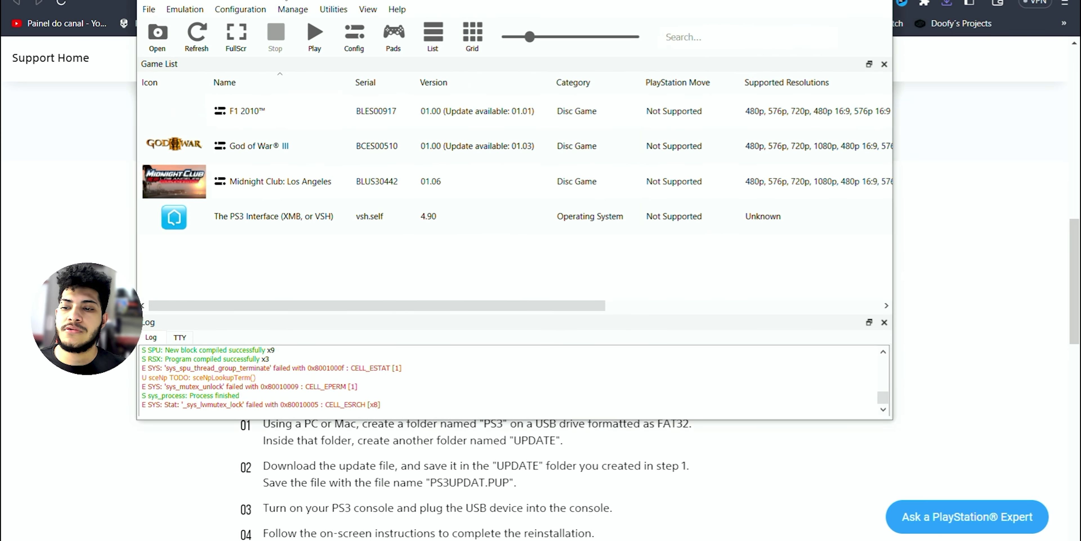
pyautogui.moveTo(282, 0); pyautogui.dragTo(297, 43)
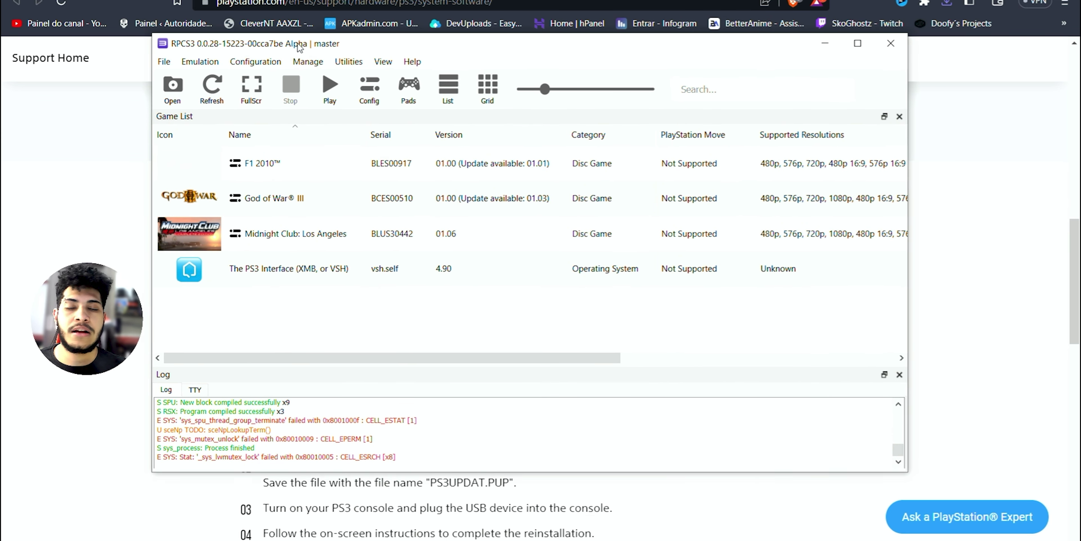
# Step: Start a firmware installation, locate PS3UPDAT.PUP in the Downloads folder, and cancel without installing it
pyautogui.click(164, 62)
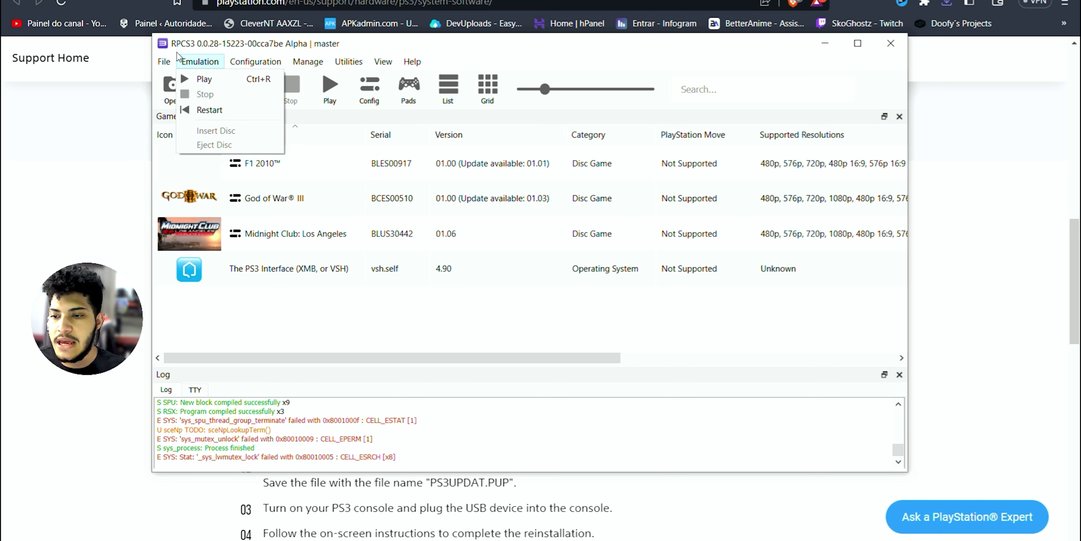
pyautogui.moveTo(181, 137)
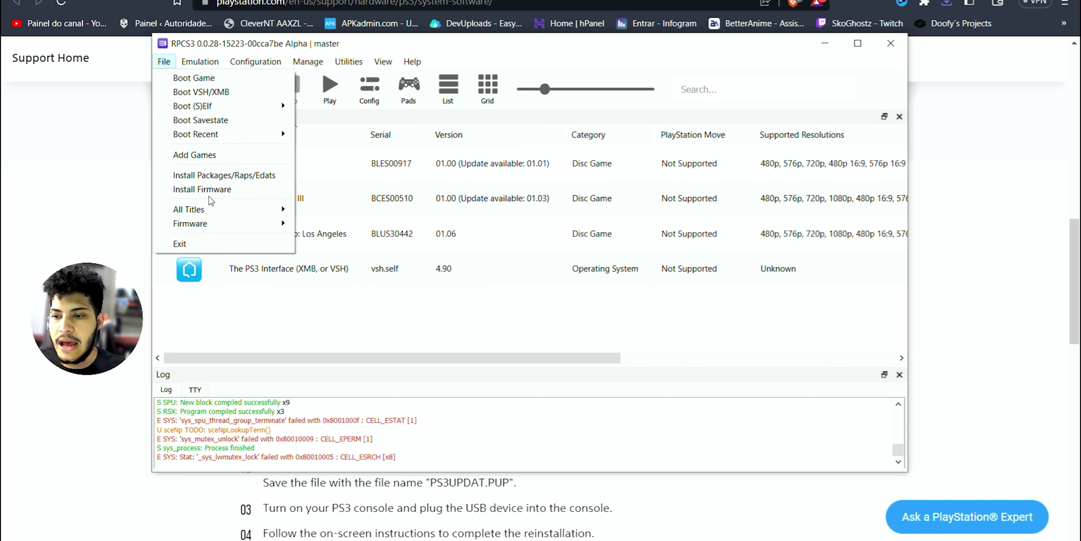
pyautogui.click(217, 188)
pyautogui.scroll(-2, 354, 217)
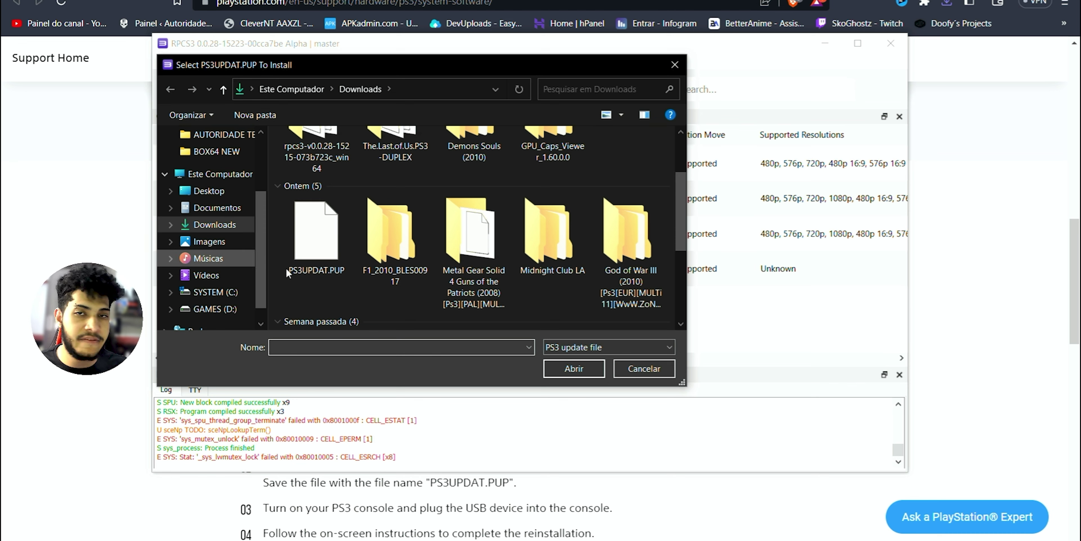
pyautogui.click(646, 372)
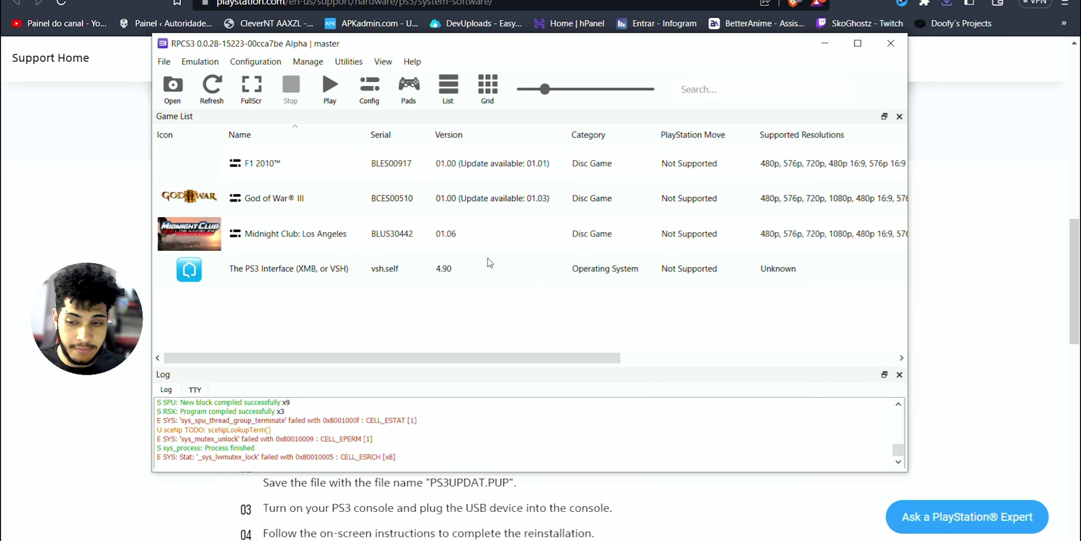
# Step: Add the BCES00510 game folder from the God of War III (2010) folder in Downloads to the game list
pyautogui.click(163, 61)
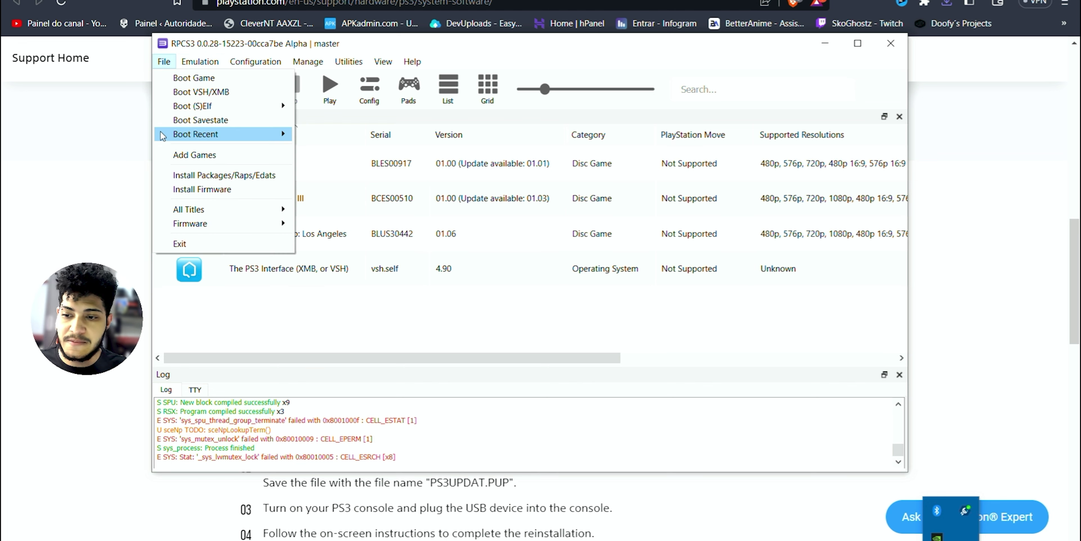
pyautogui.click(209, 156)
pyautogui.click(214, 225)
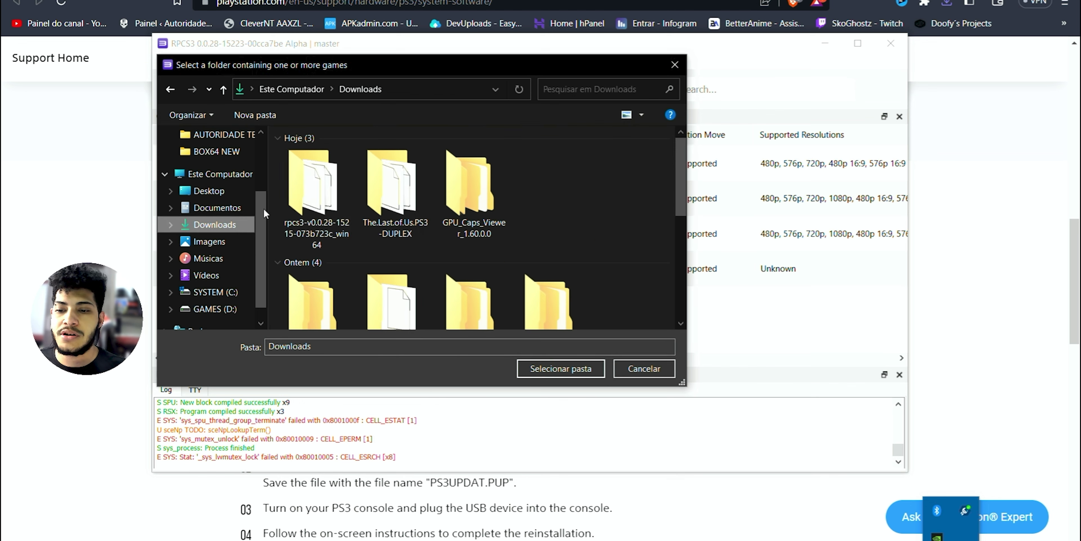
pyautogui.scroll(-3, 482, 197)
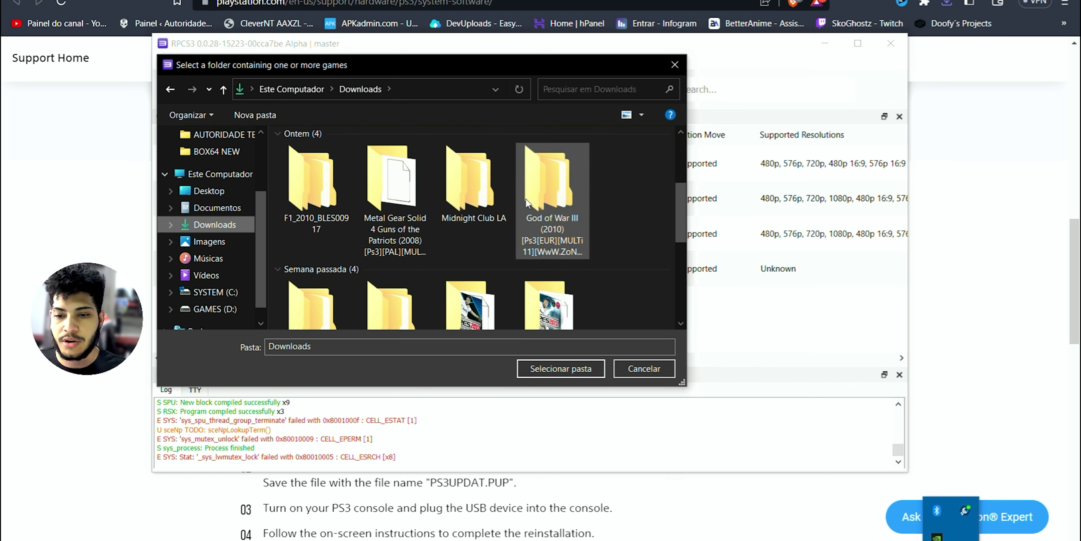
pyautogui.doubleClick(583, 196)
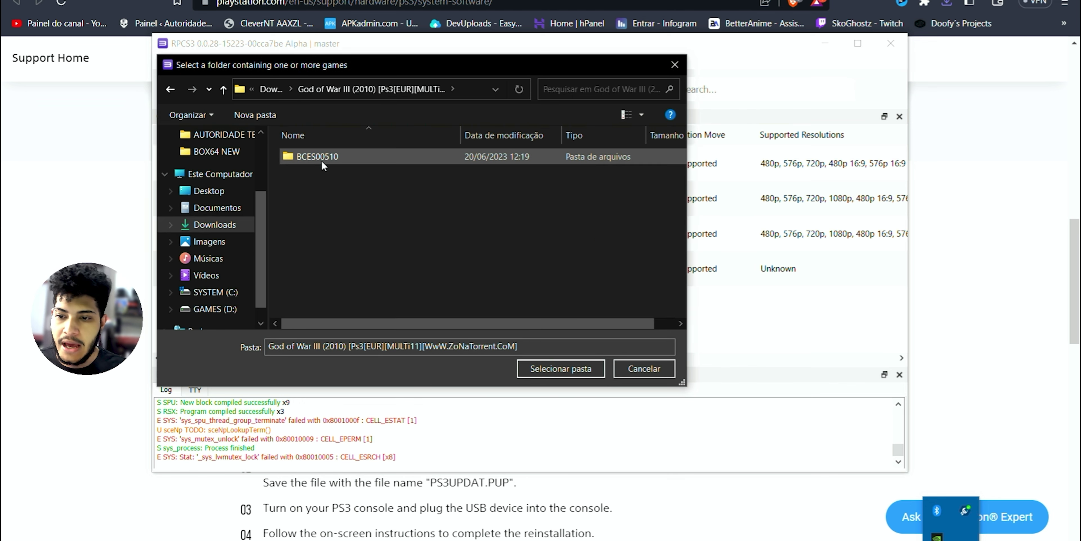
pyautogui.click(325, 159)
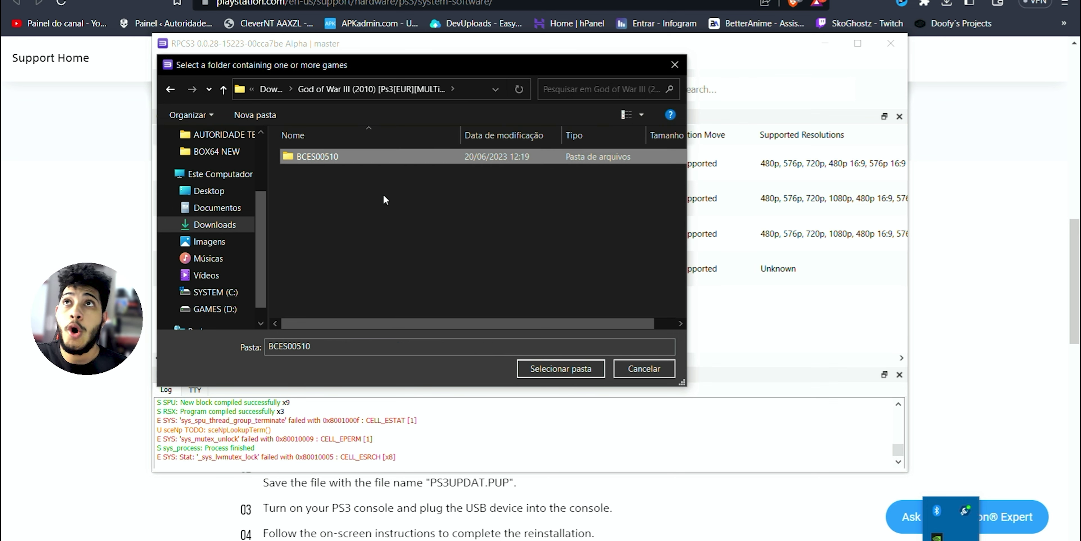
pyautogui.click(560, 374)
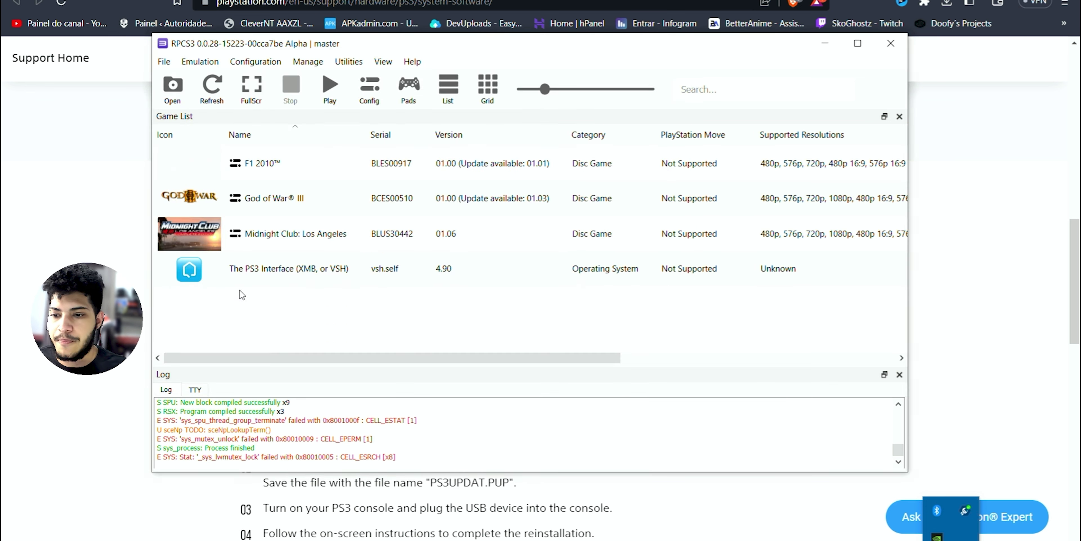
# Step: Maximize the emulator window with God of War III selected and open the CPU configuration settings
pyautogui.click(277, 207)
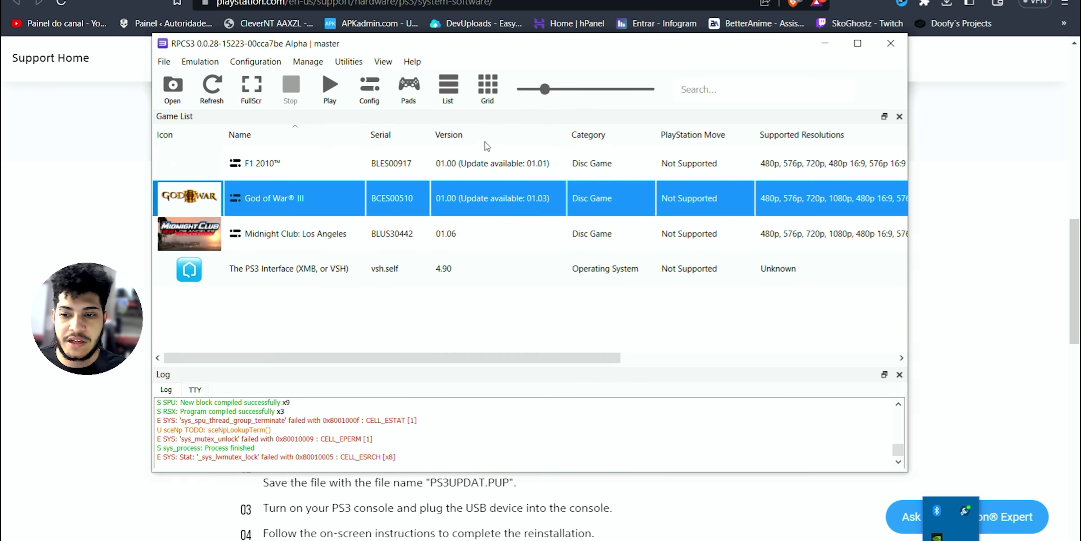
pyautogui.doubleClick(272, 44)
pyautogui.click(104, 11)
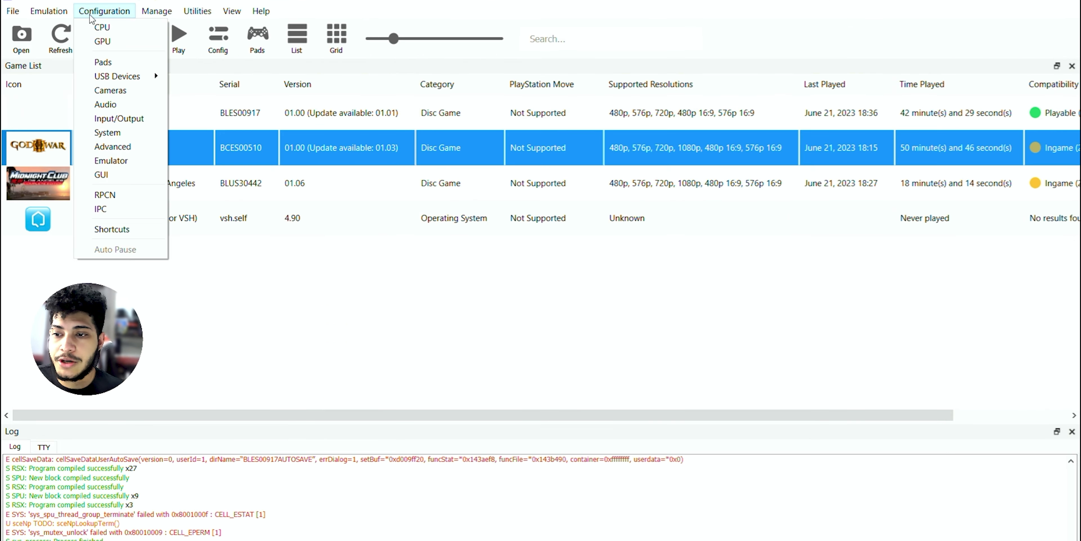
pyautogui.click(108, 31)
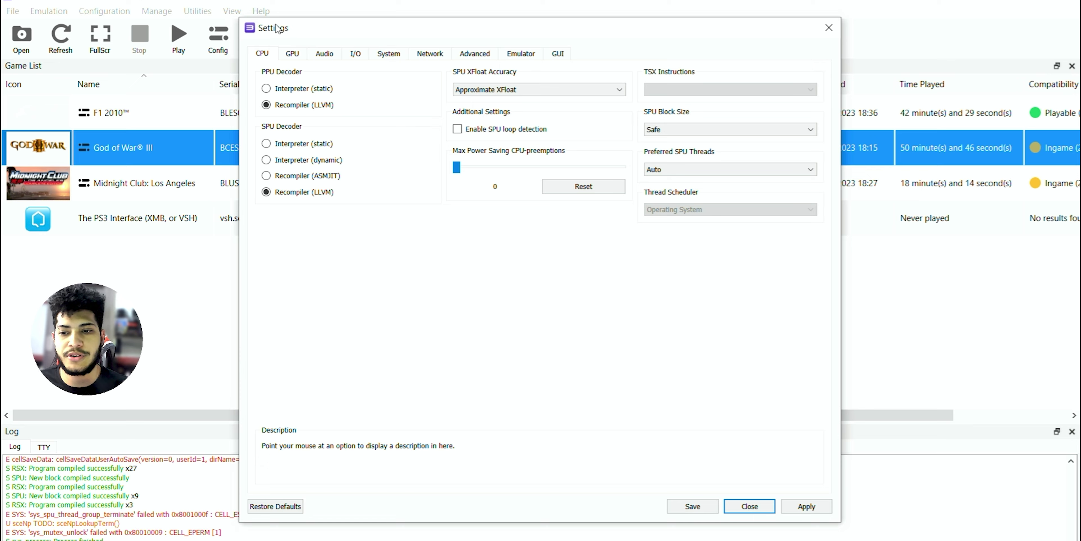
# Step: Review the frame limit and shader quality options in the global GPU settings and choose 1280x720 (Recommended) as the default resolution
pyautogui.click(290, 57)
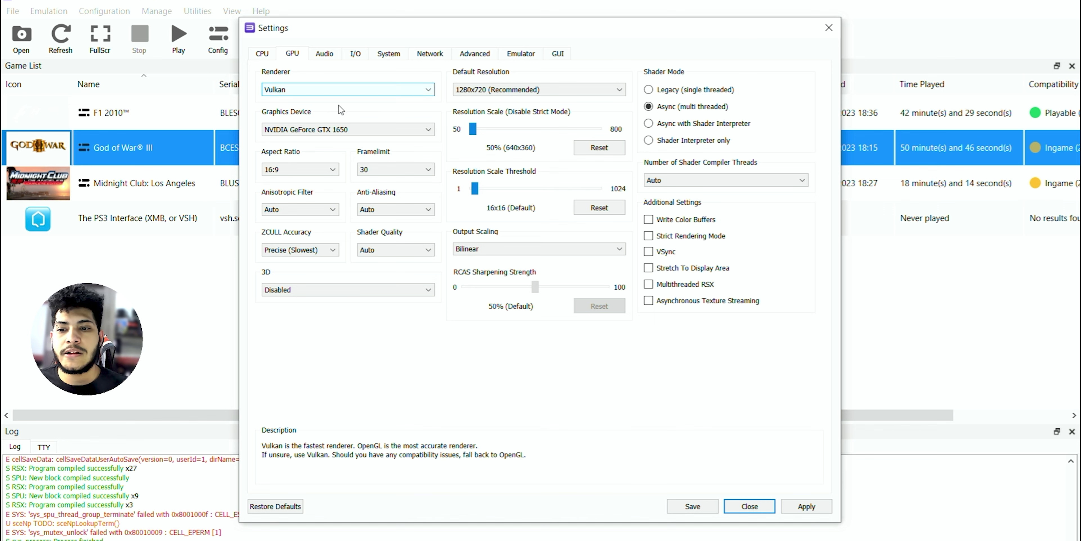
pyautogui.click(363, 170)
pyautogui.click(364, 170)
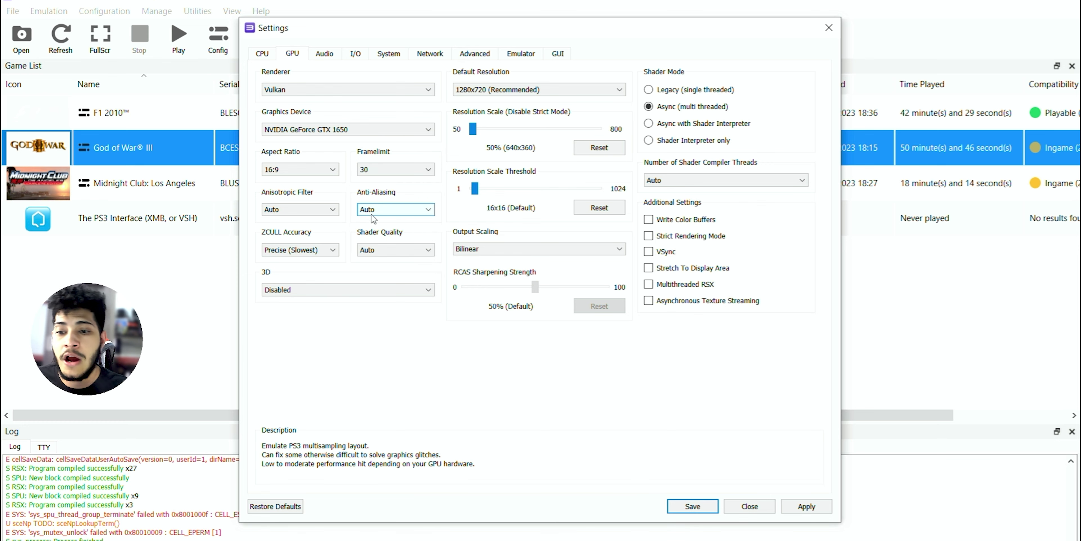
pyautogui.click(390, 249)
pyautogui.click(533, 404)
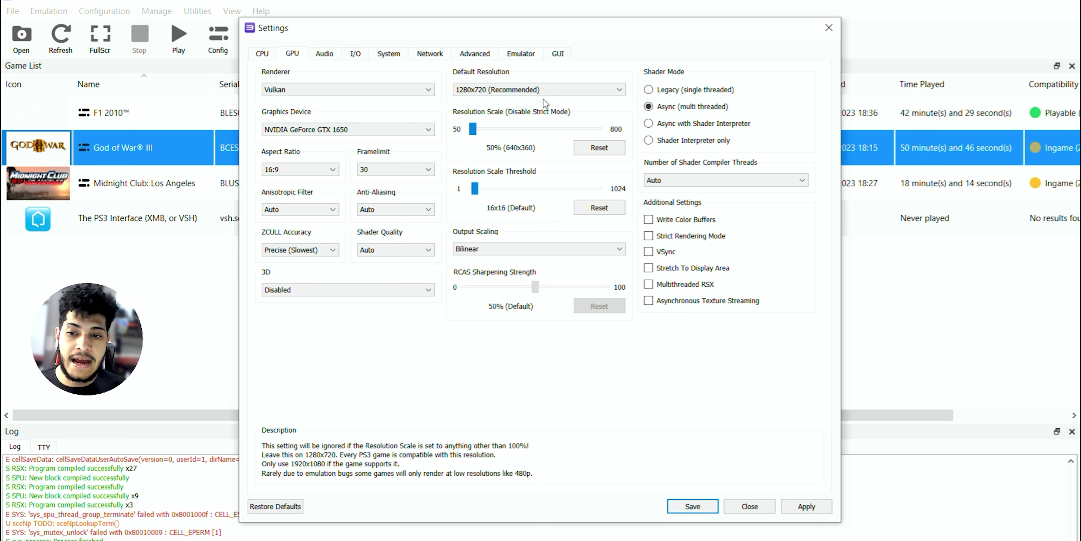
pyautogui.click(537, 89)
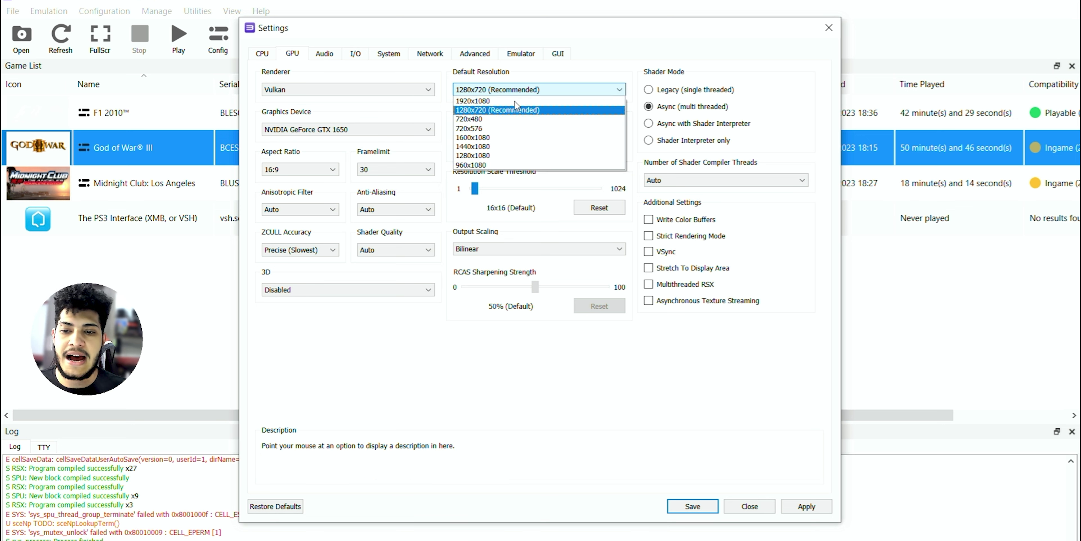
pyautogui.click(521, 109)
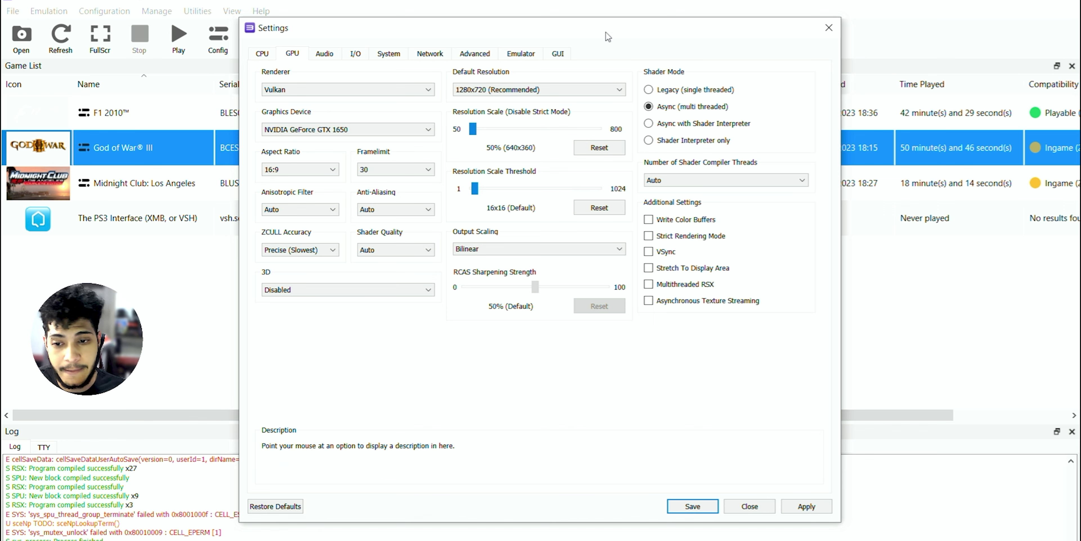
# Step: Try FidelityFX Super Resolution as the global output scaling and return it to Bilinear
pyautogui.click(470, 250)
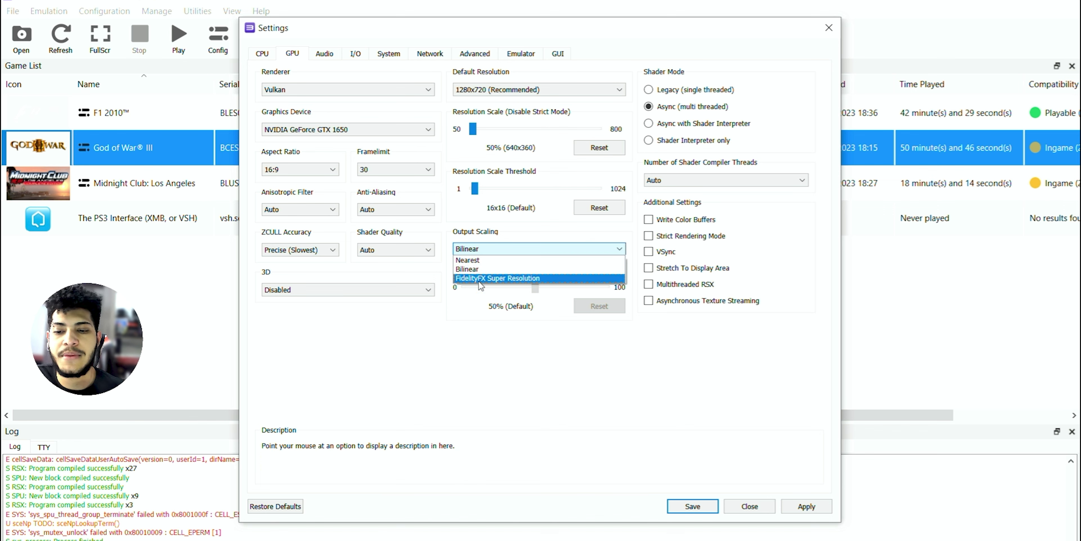
pyautogui.click(464, 277)
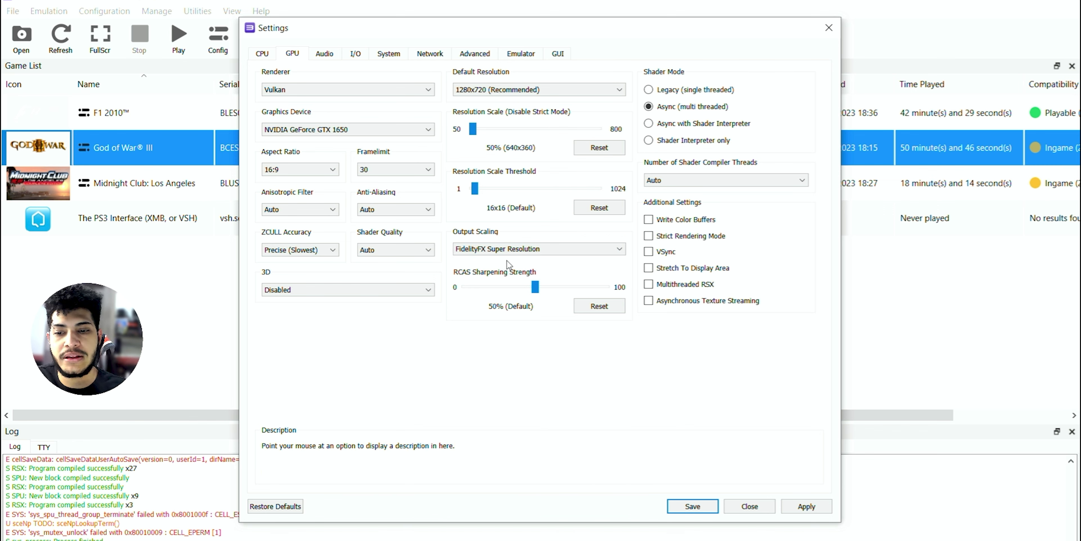
pyautogui.click(495, 251)
pyautogui.click(482, 269)
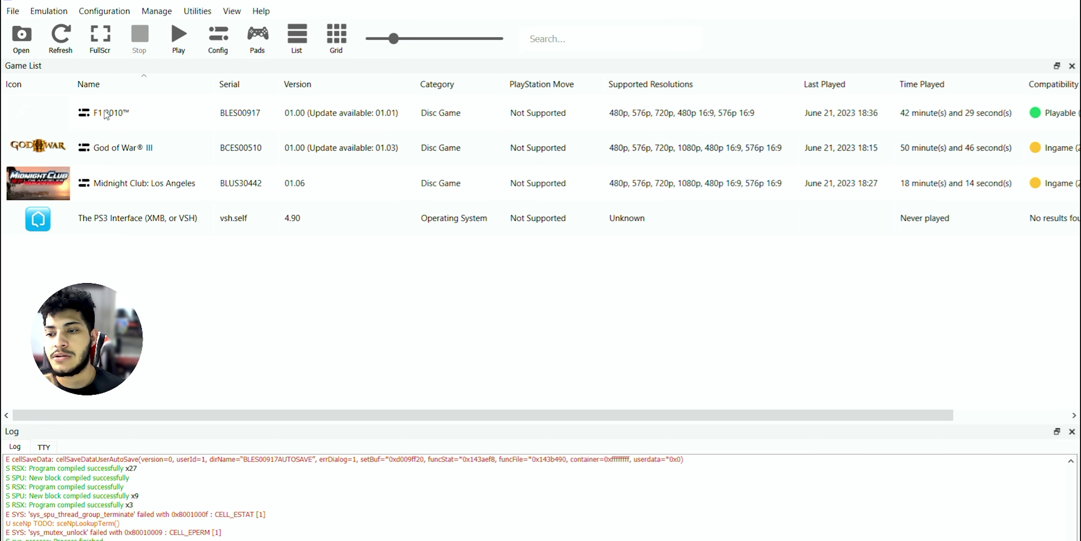
# Step: Open F1 2010's custom configuration and check the frame limit options in its GPU settings
pyautogui.click(110, 121)
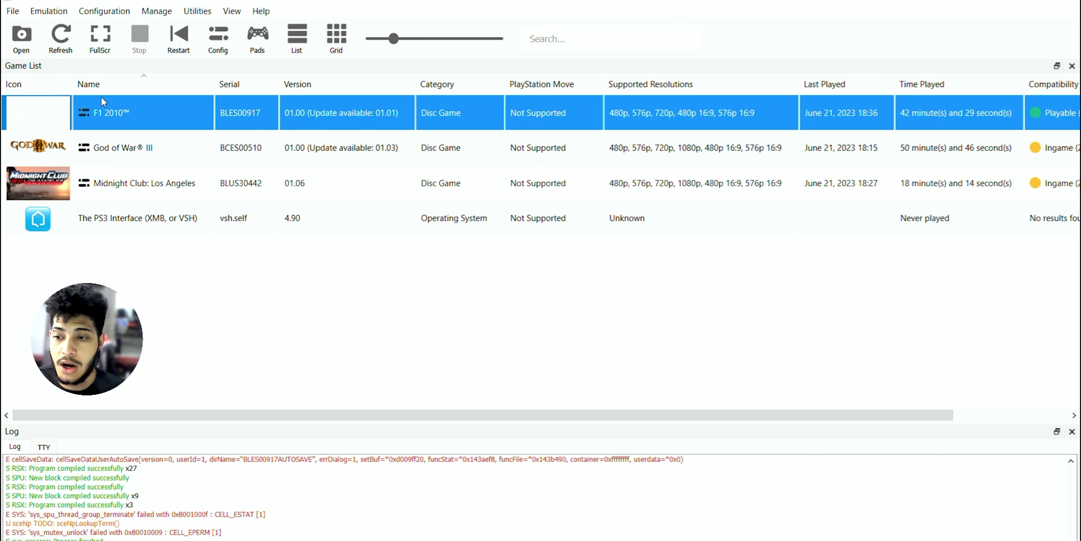
pyautogui.rightClick(119, 122)
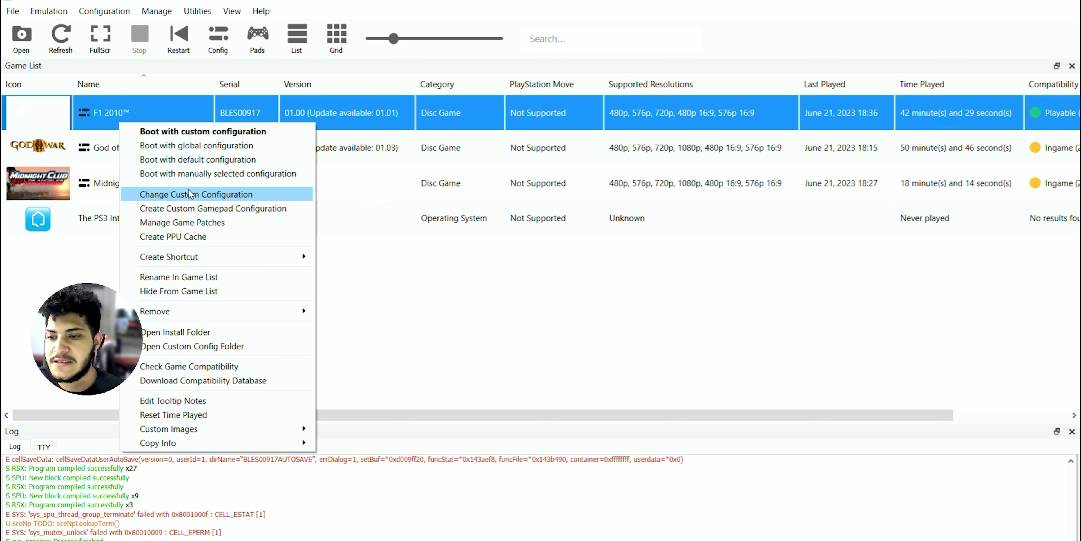
pyautogui.click(194, 195)
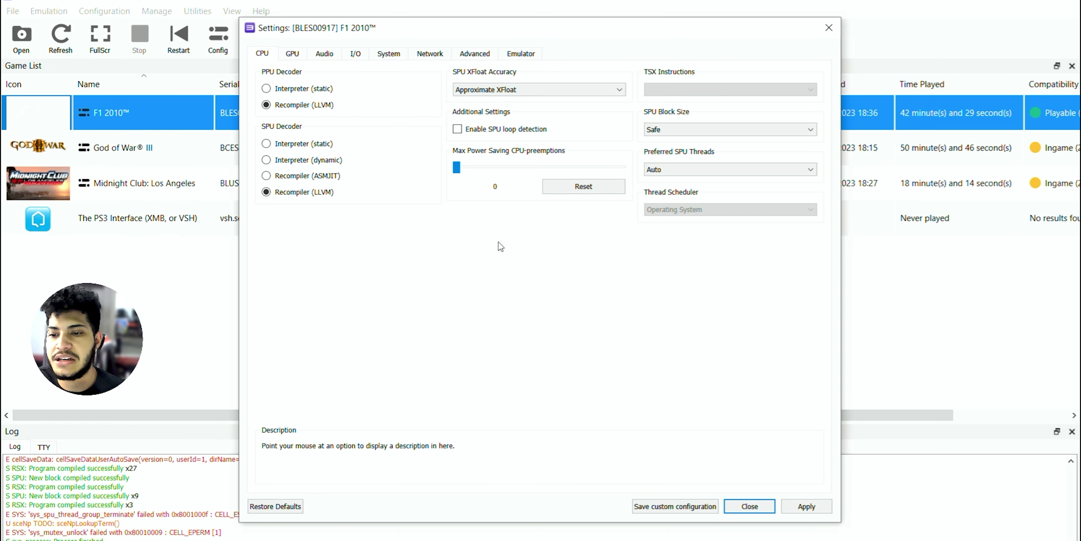
pyautogui.click(293, 55)
pyautogui.click(390, 169)
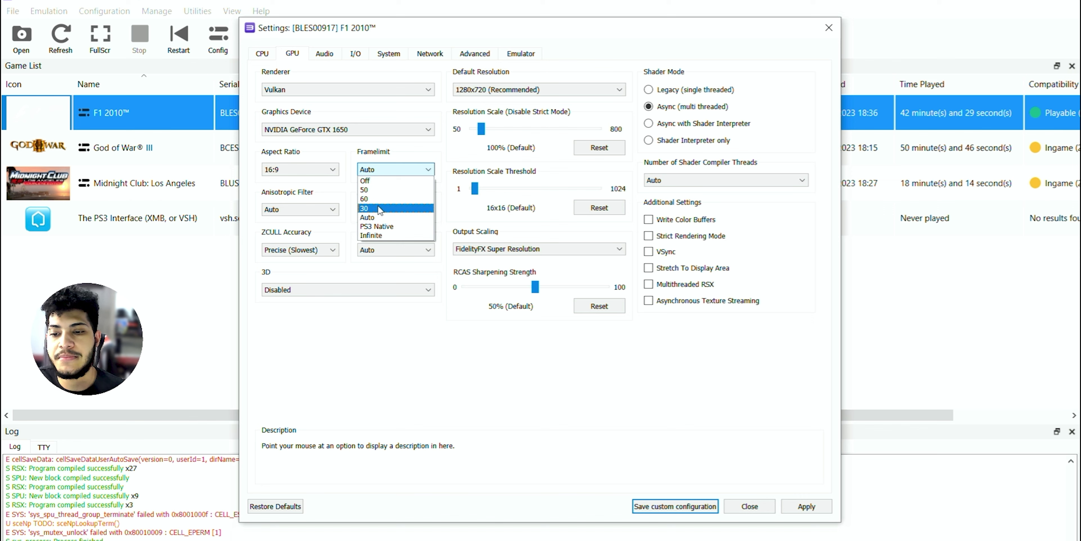
pyautogui.click(390, 170)
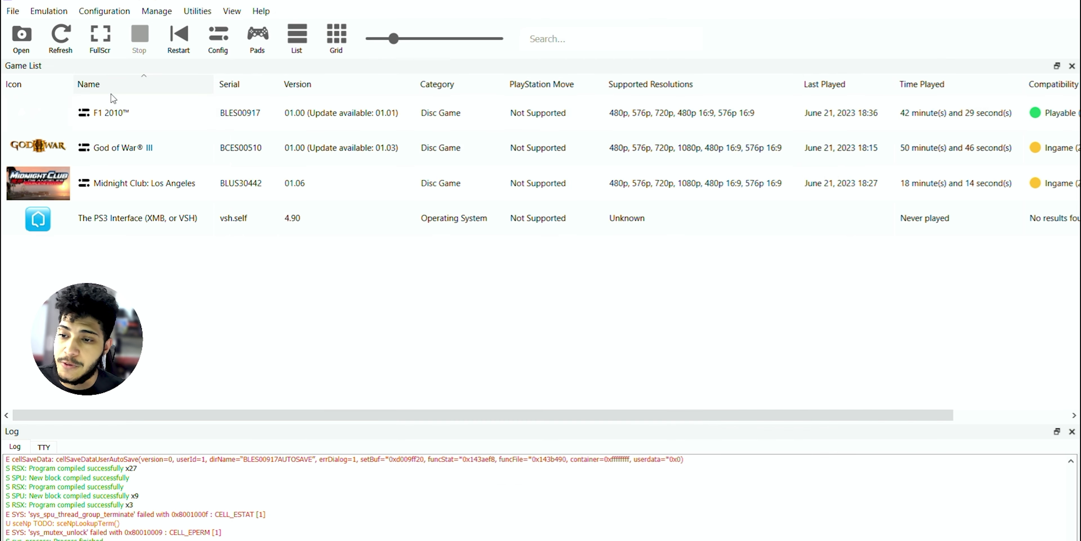
# Step: Choose Auto as the frame limit in F1 2010's custom GPU settings, then apply and save the custom configuration
pyautogui.click(111, 113)
pyautogui.rightClick(147, 113)
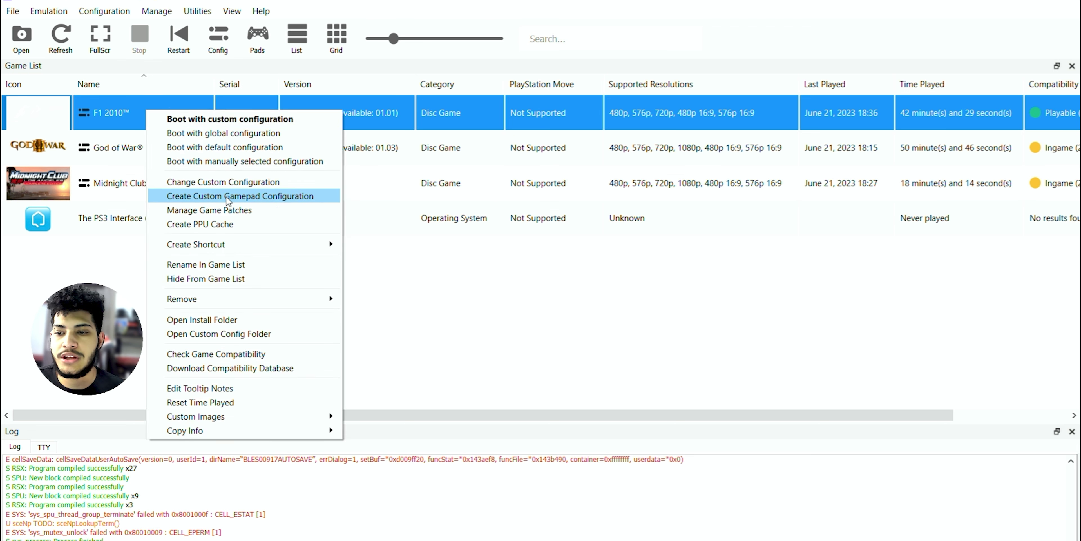
pyautogui.click(212, 182)
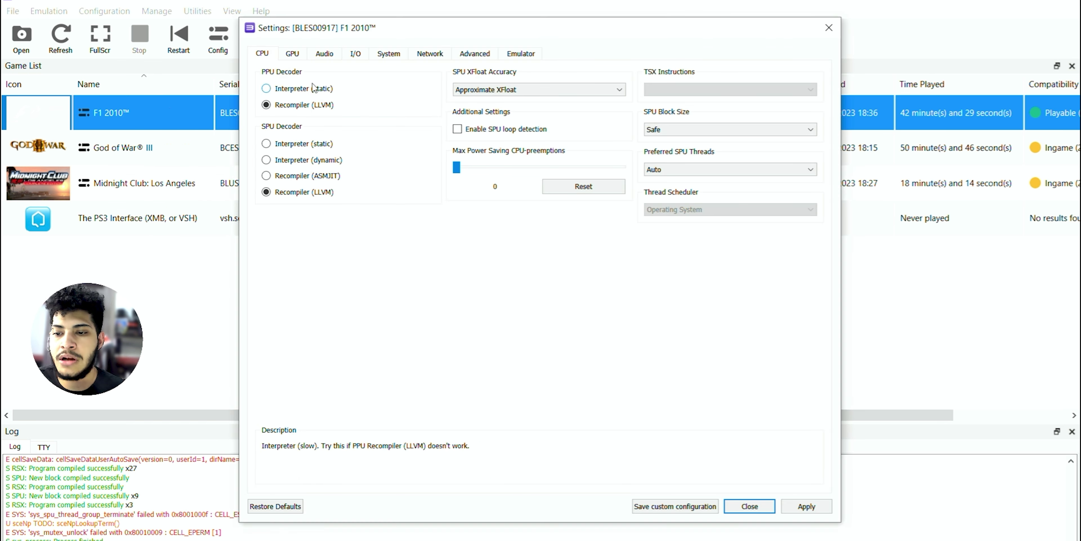
pyautogui.click(295, 62)
pyautogui.click(293, 55)
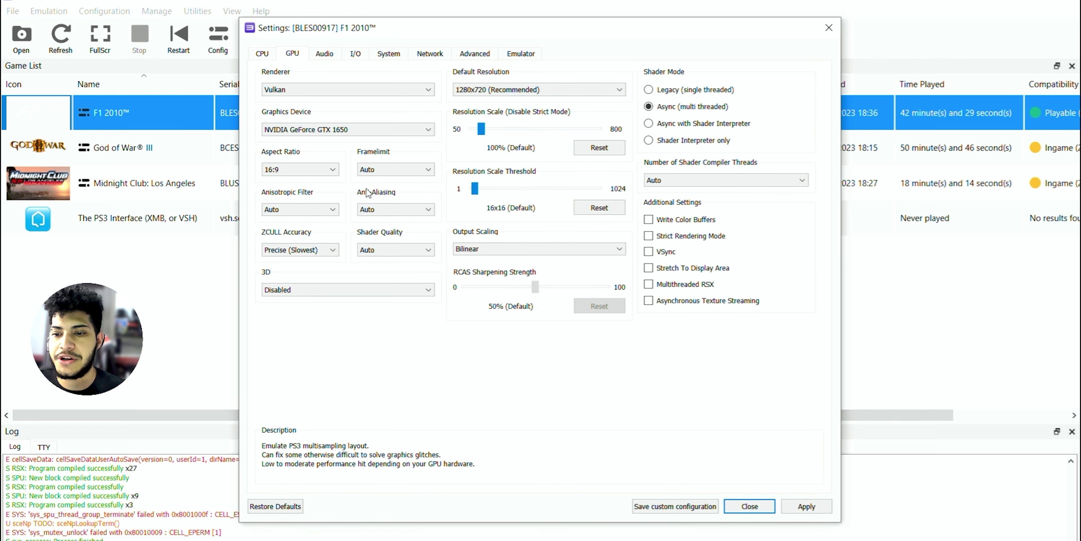
pyautogui.click(397, 169)
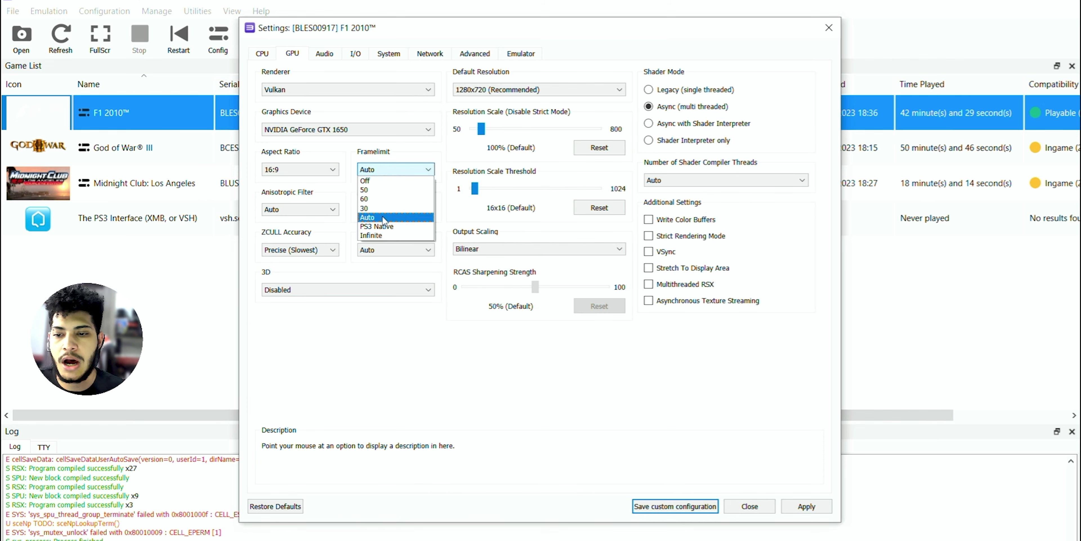
pyautogui.click(369, 217)
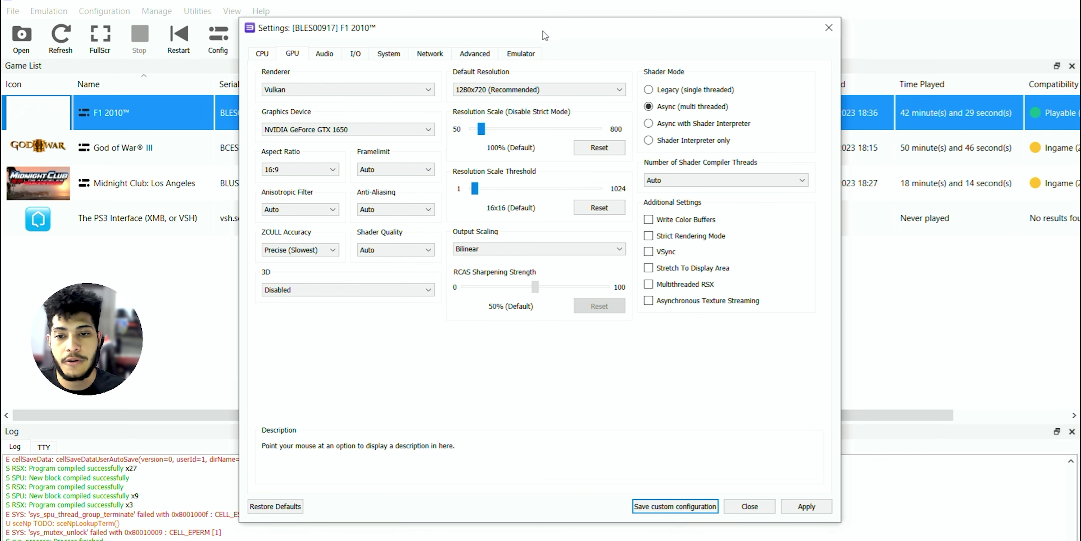
pyautogui.click(807, 506)
pyautogui.click(664, 508)
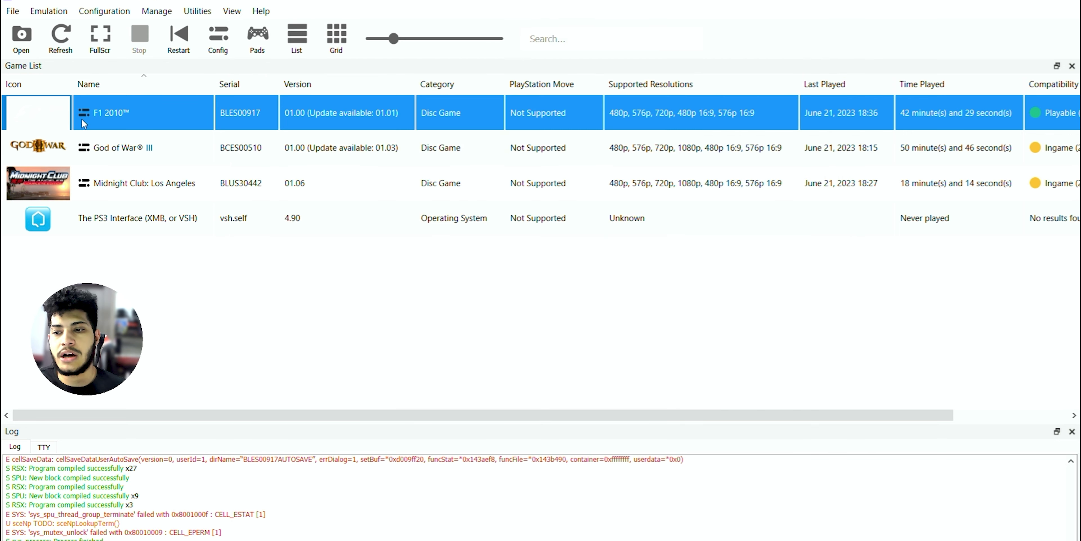
# Step: Boot F1 2010 and bring the emulator's game list back in front of the running game
pyautogui.doubleClick(142, 103)
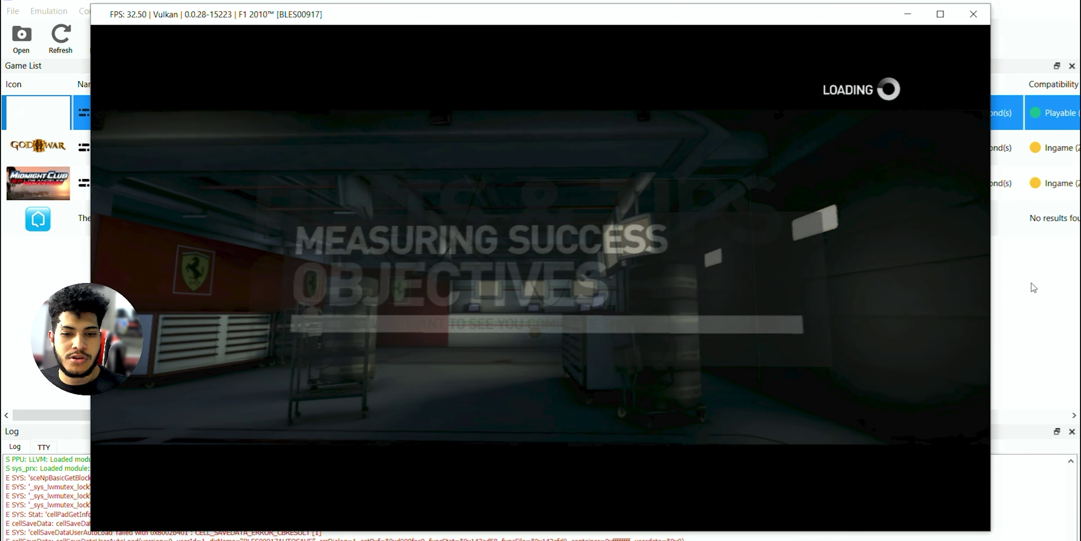
pyautogui.click(1032, 284)
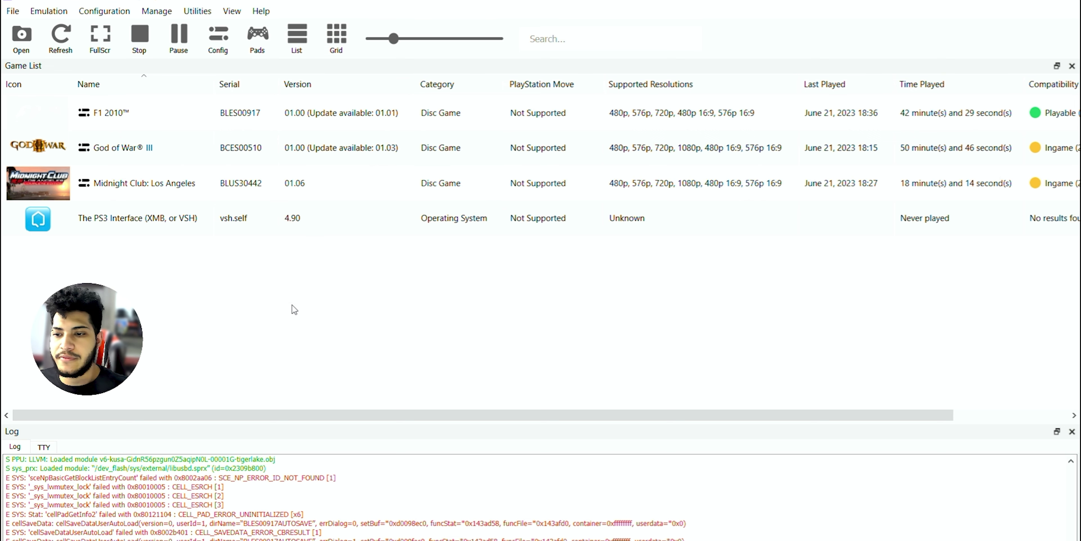
# Step: Examine the supported resolutions and compatibility status of F1 2010, God of War III and Midnight Club: Los Angeles
pyautogui.moveTo(289, 420); pyautogui.dragTo(453, 420)
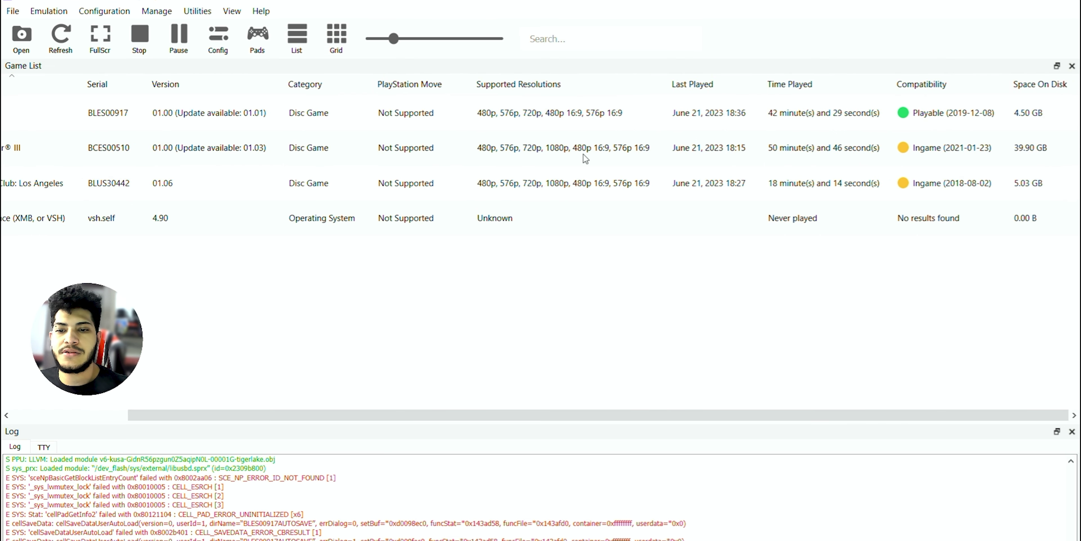
pyautogui.click(488, 103)
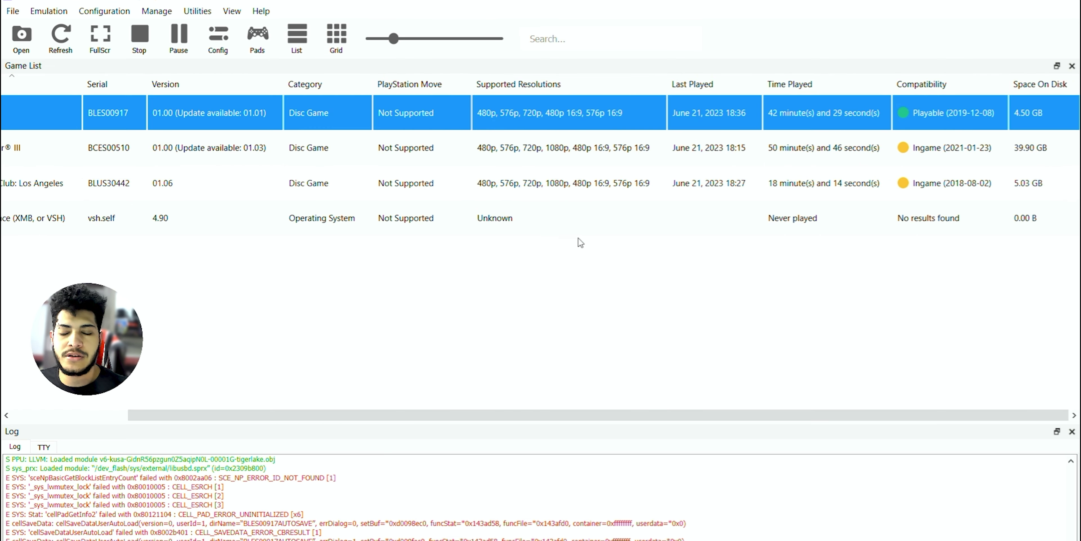
pyautogui.click(665, 283)
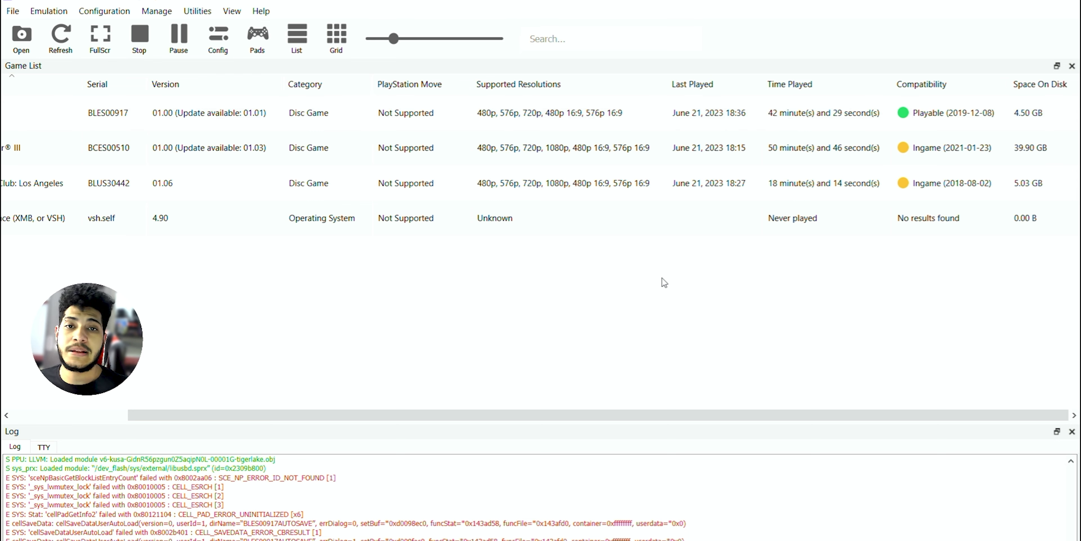
pyautogui.click(519, 112)
pyautogui.click(512, 144)
pyautogui.click(525, 196)
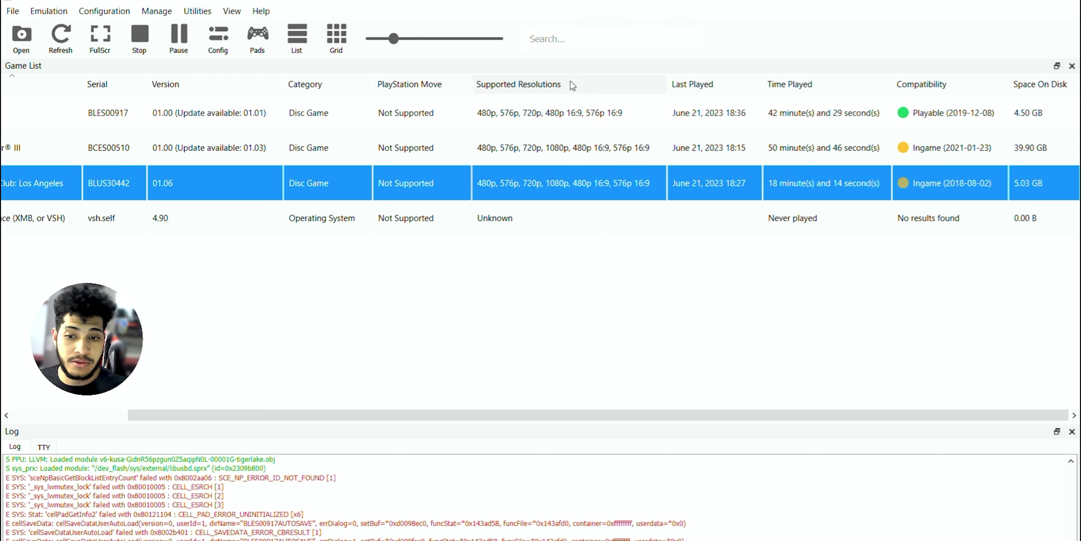
pyautogui.click(673, 255)
pyautogui.click(946, 101)
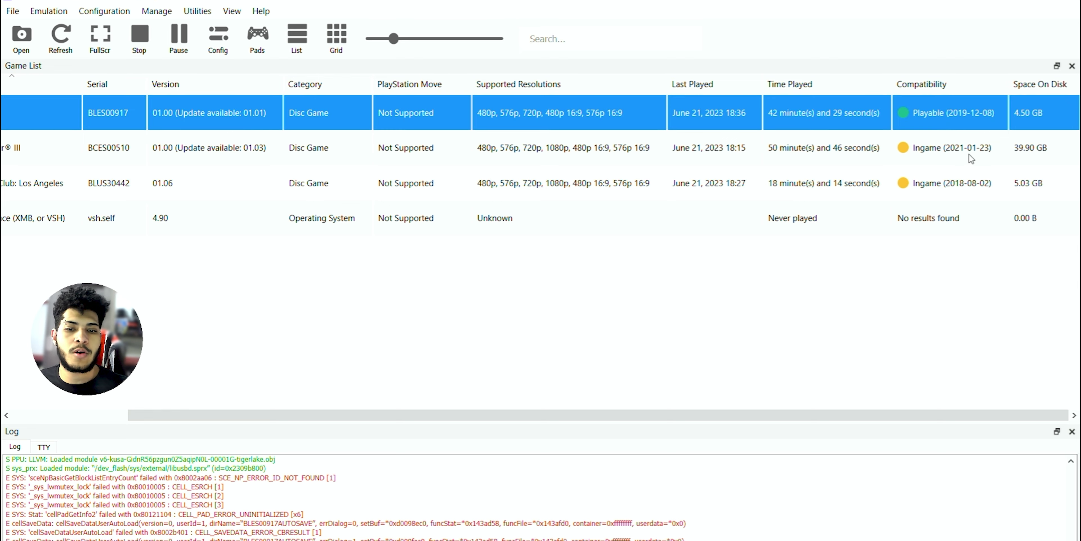
pyautogui.click(971, 158)
pyautogui.click(963, 197)
pyautogui.click(954, 153)
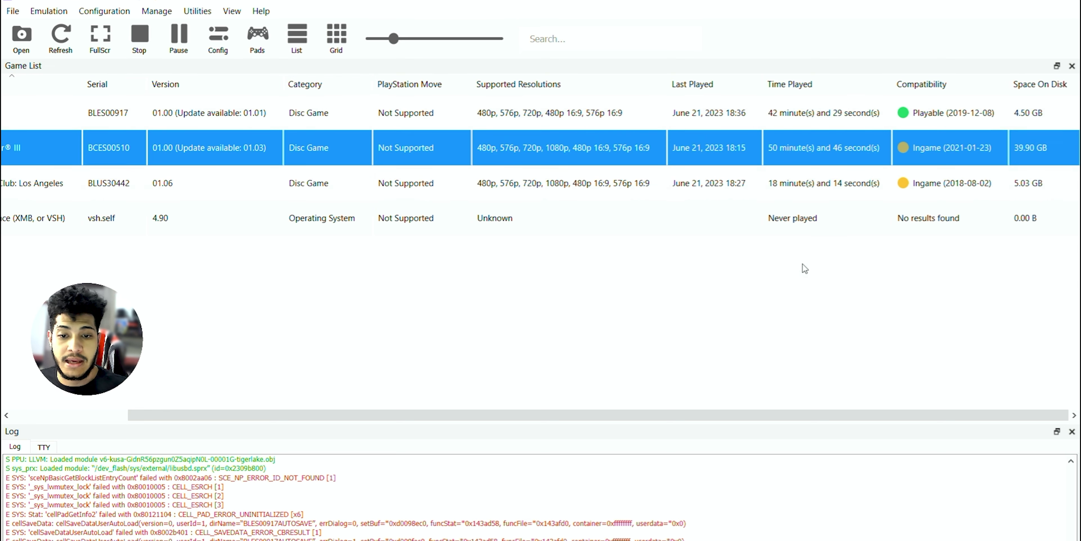
pyautogui.moveTo(683, 420); pyautogui.dragTo(533, 419)
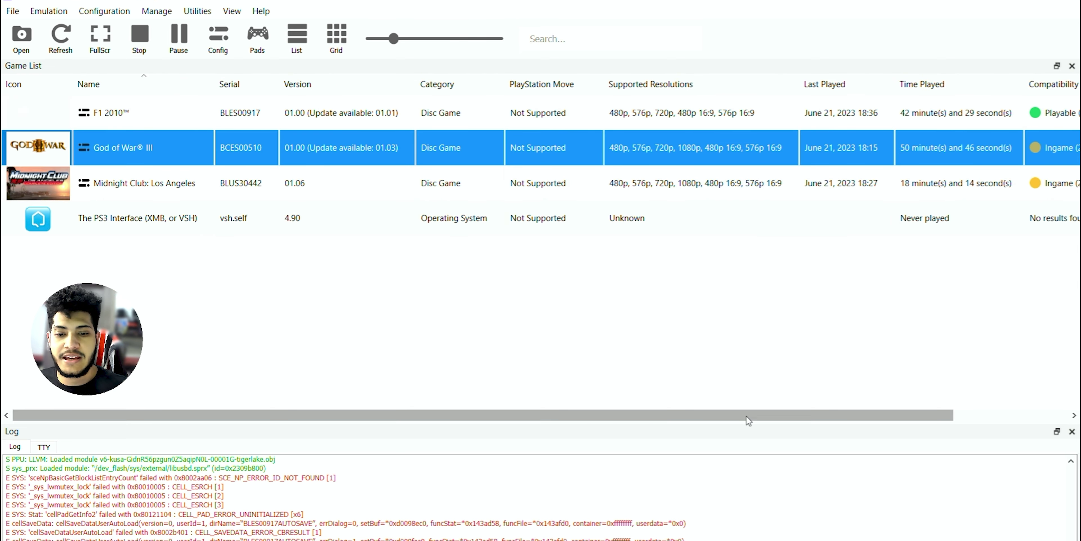
pyautogui.moveTo(748, 419); pyautogui.dragTo(1040, 194)
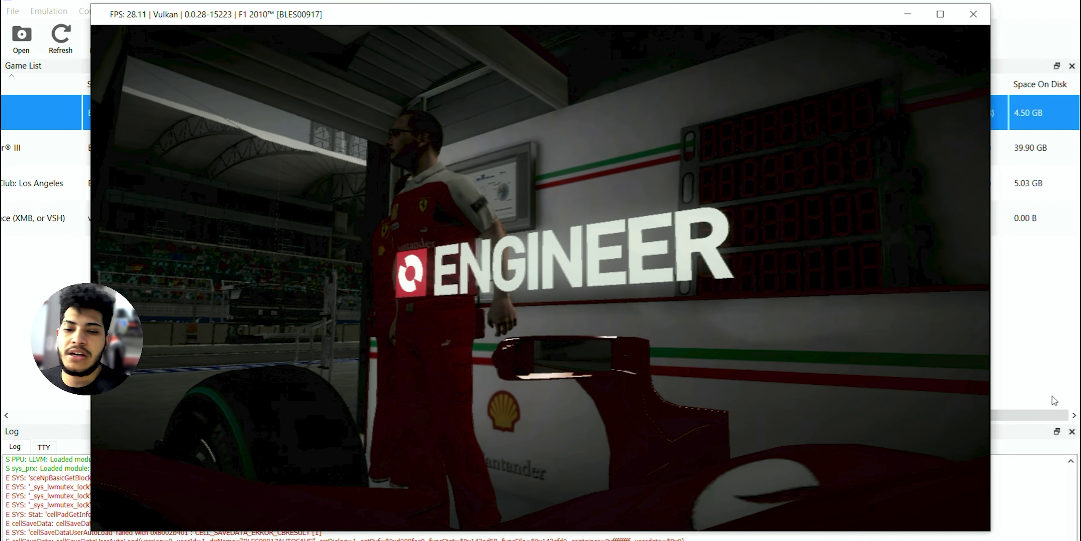
# Step: Proceed past the Engineer screen in F1 2010 and run the race to test the game
pyautogui.press('Return')
pyautogui.press('Return')
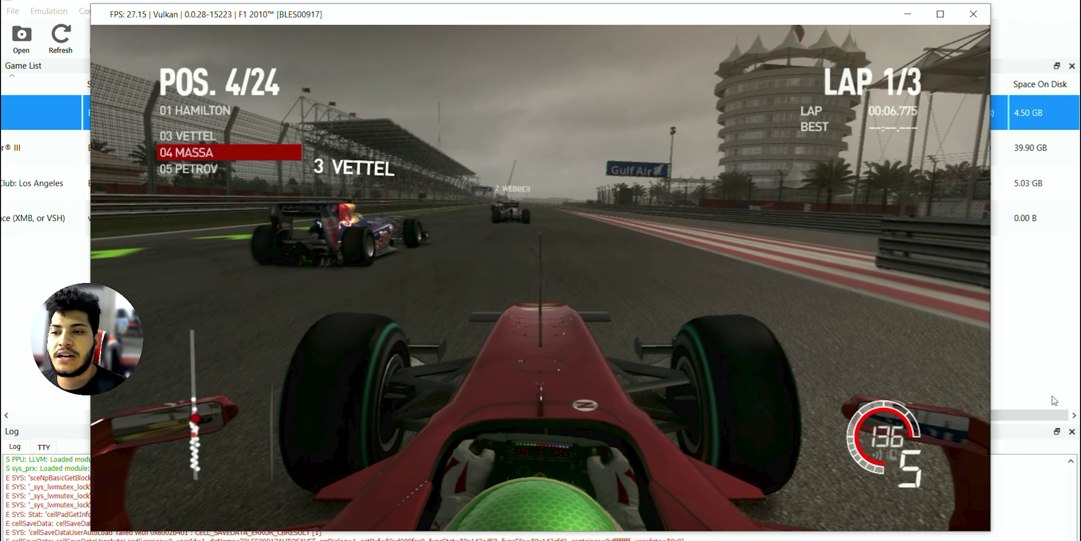
pyautogui.press('Return')
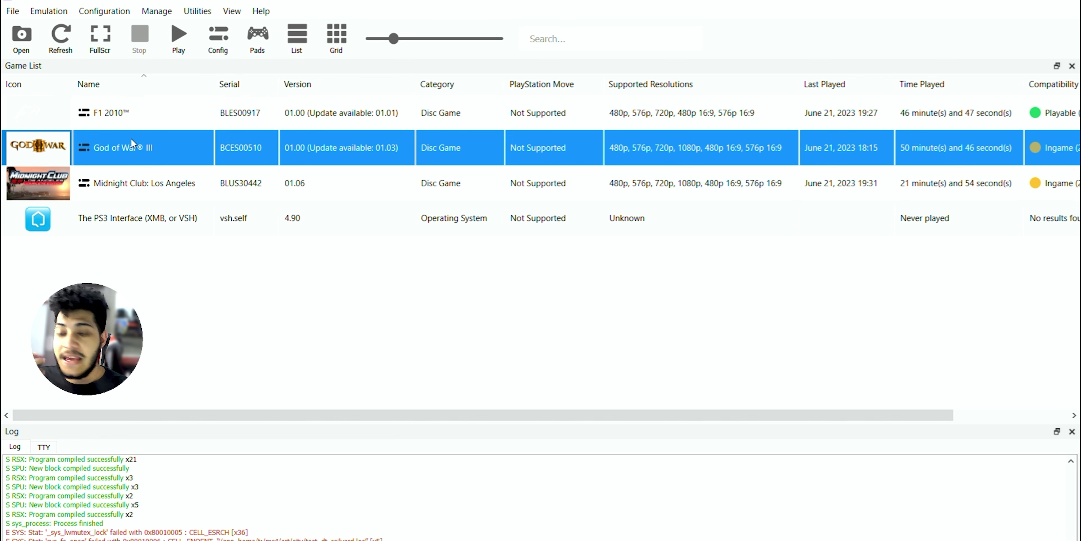
# Step: Open the game patches for God of War III in the Patch Manager
pyautogui.rightClick(130, 147)
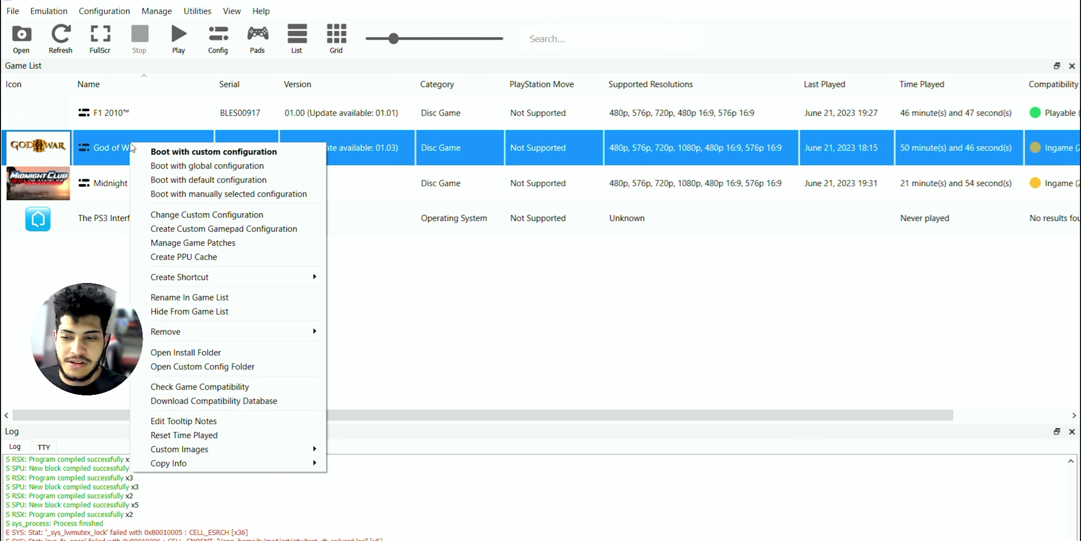
pyautogui.click(129, 158)
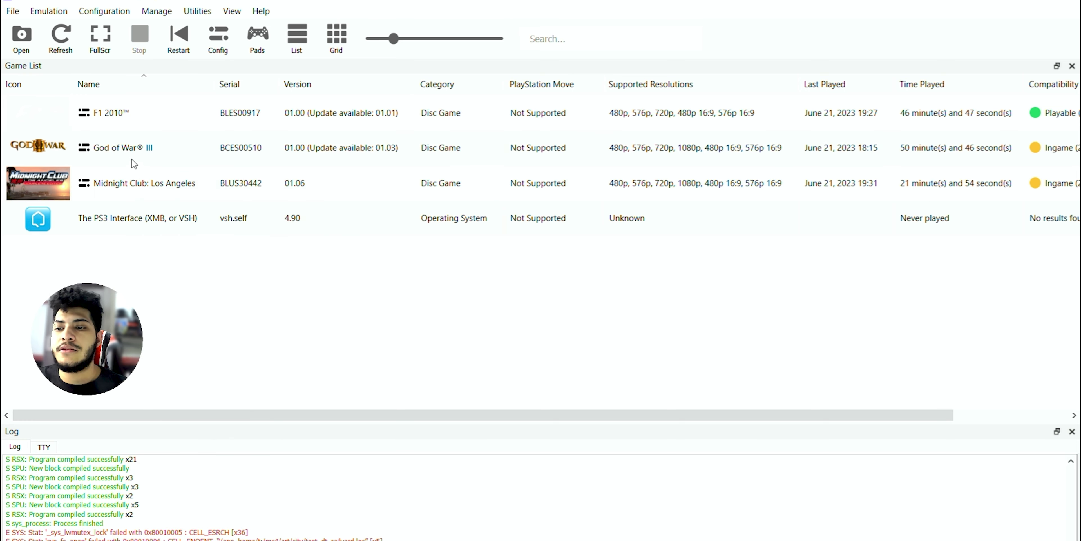
pyautogui.rightClick(128, 156)
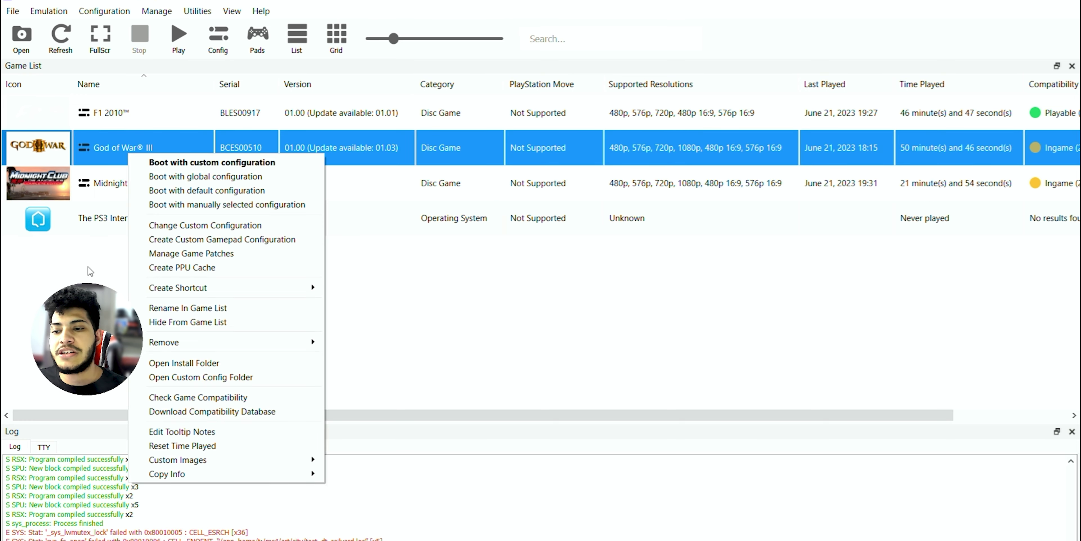
pyautogui.click(191, 253)
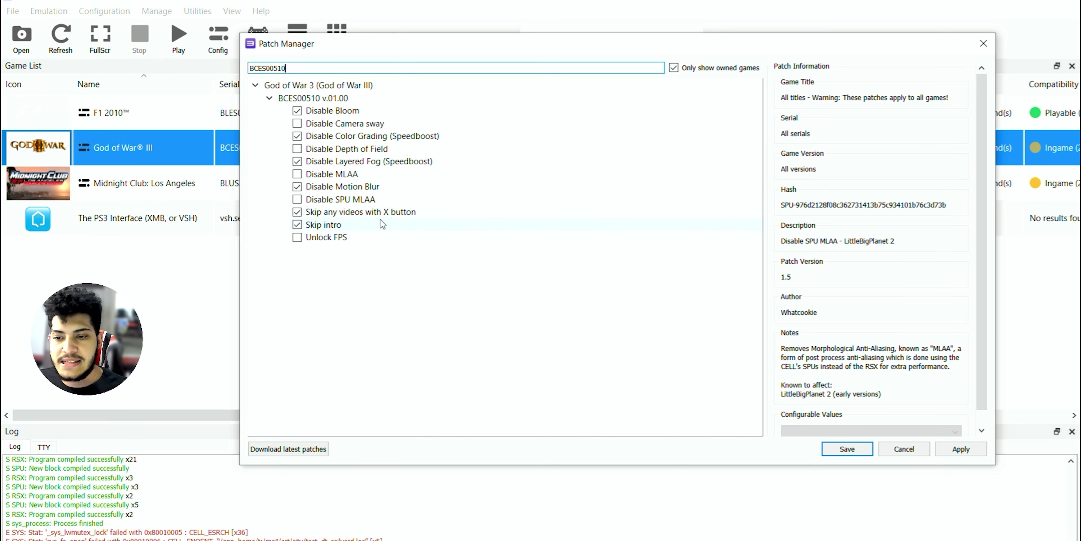
# Step: Apply and save the enabled God of War III patches, closing the Patch Manager
pyautogui.scroll(-1, 909, 364)
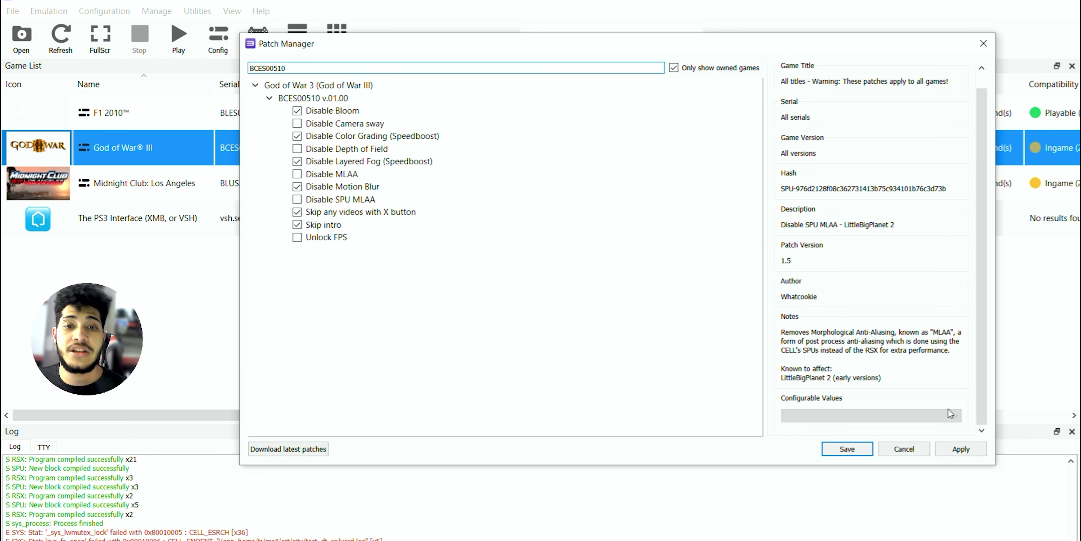
pyautogui.click(962, 450)
pyautogui.click(860, 450)
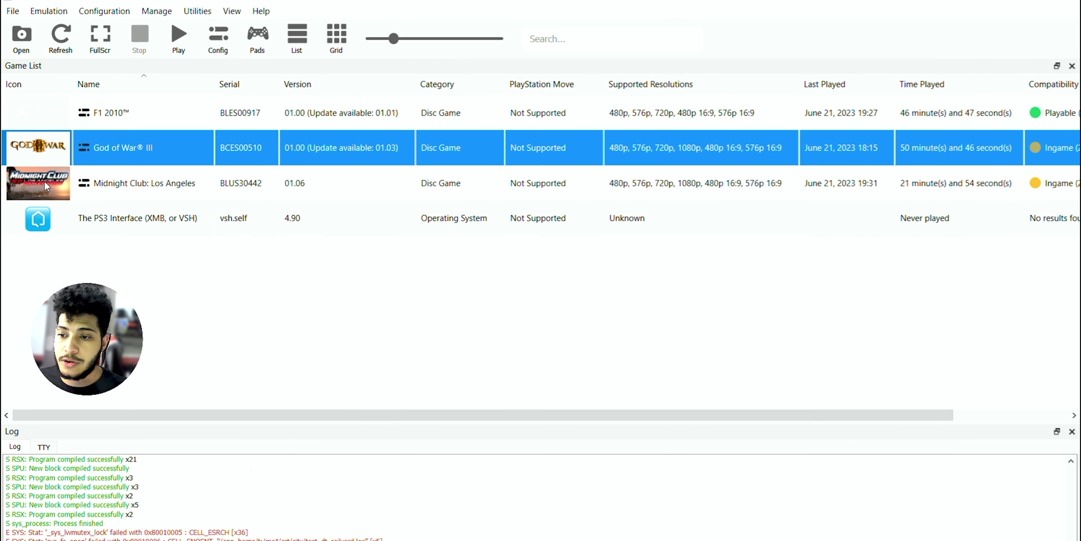
# Step: Open God of War III's custom configuration and set its GPU framelimit to 30
pyautogui.rightClick(90, 150)
pyautogui.click(168, 184)
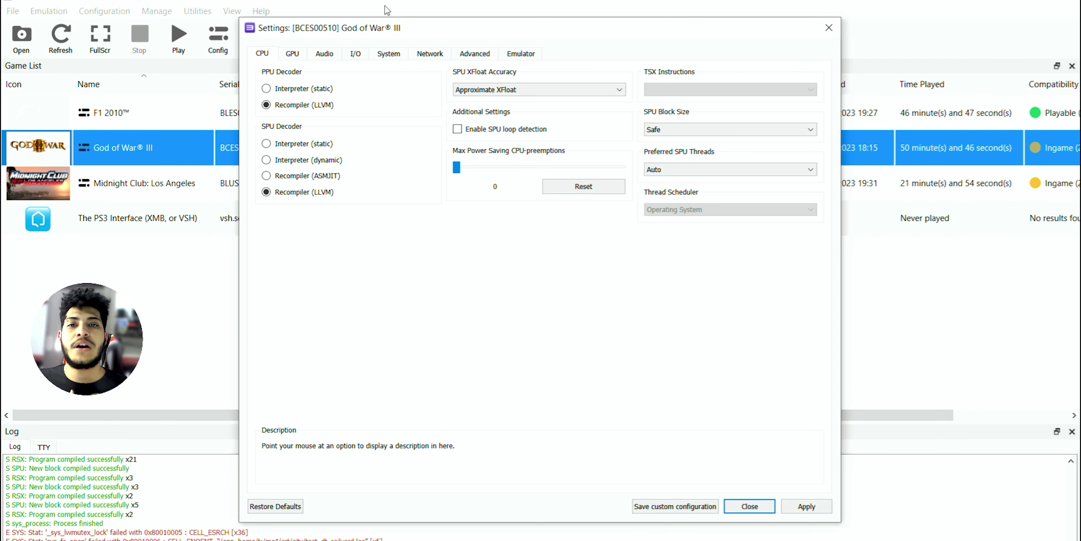
pyautogui.click(301, 54)
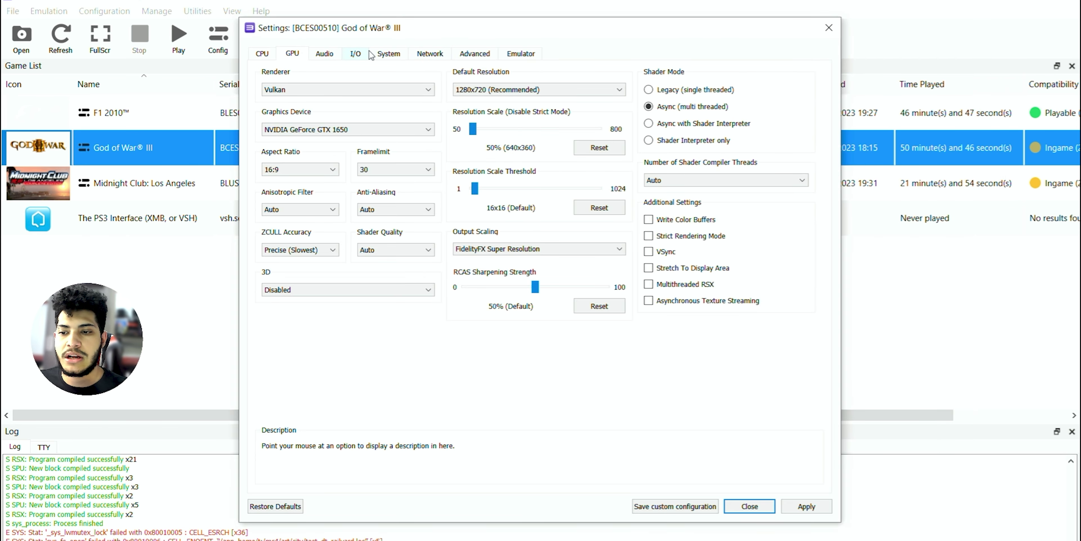
pyautogui.click(418, 169)
pyautogui.click(417, 167)
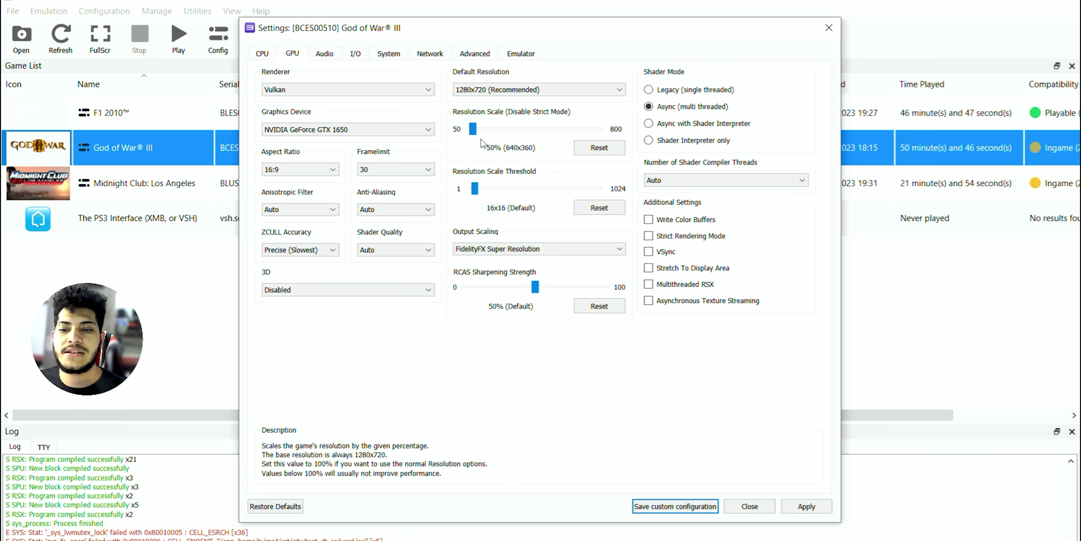
# Step: Set the output scaling to FidelityFX Super Resolution and apply God of War III's custom settings
pyautogui.click(516, 250)
pyautogui.click(605, 278)
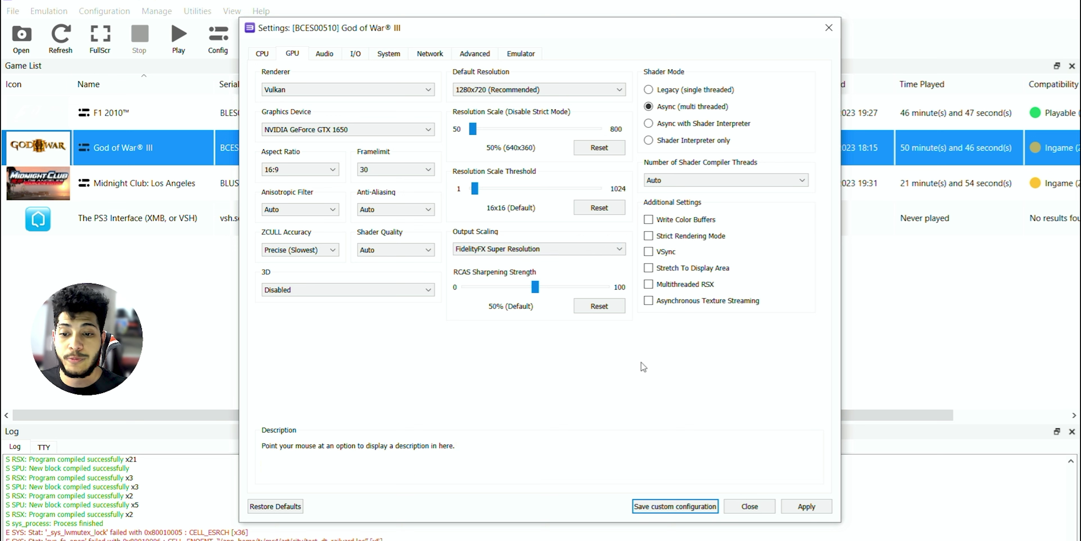
pyautogui.click(807, 507)
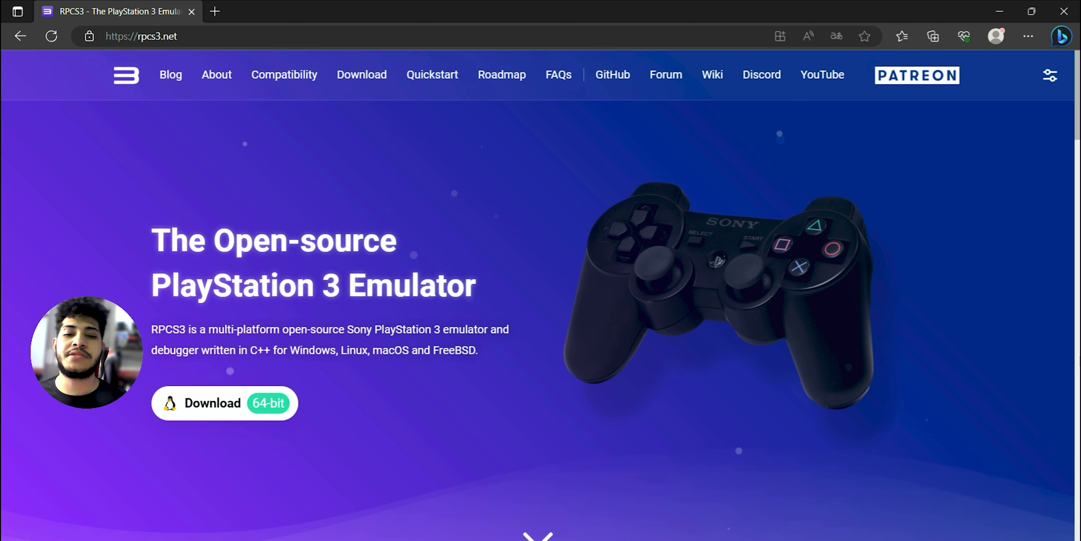
pyautogui.scroll(-10, 823, 355)
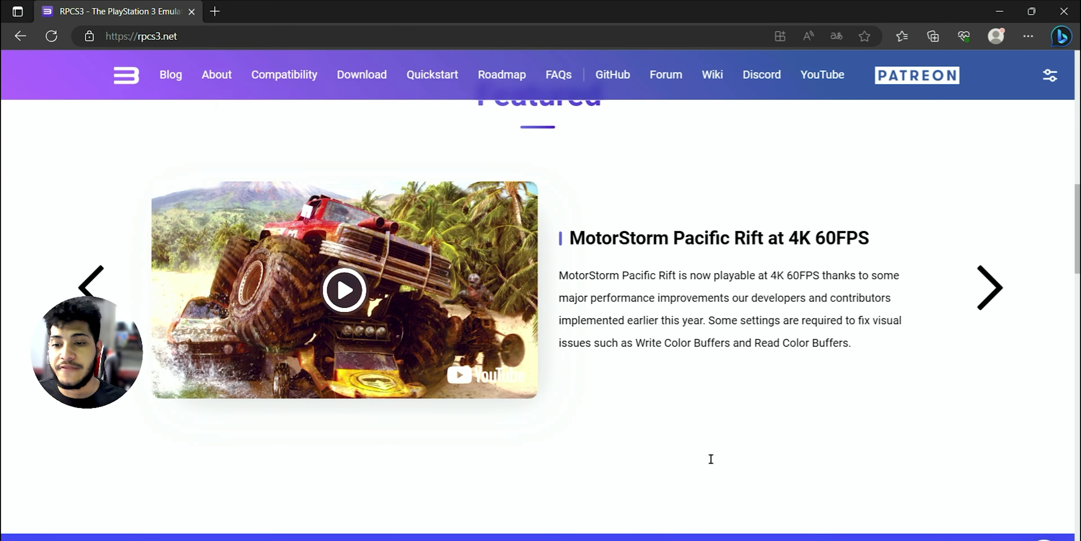
pyautogui.scroll(7, 756, 411)
pyautogui.scroll(5, 755, 408)
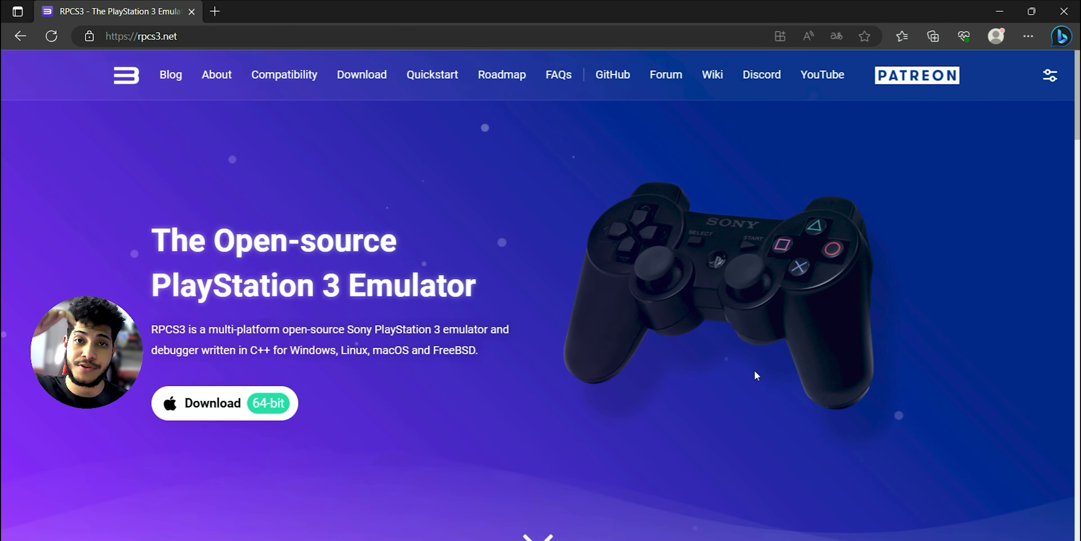